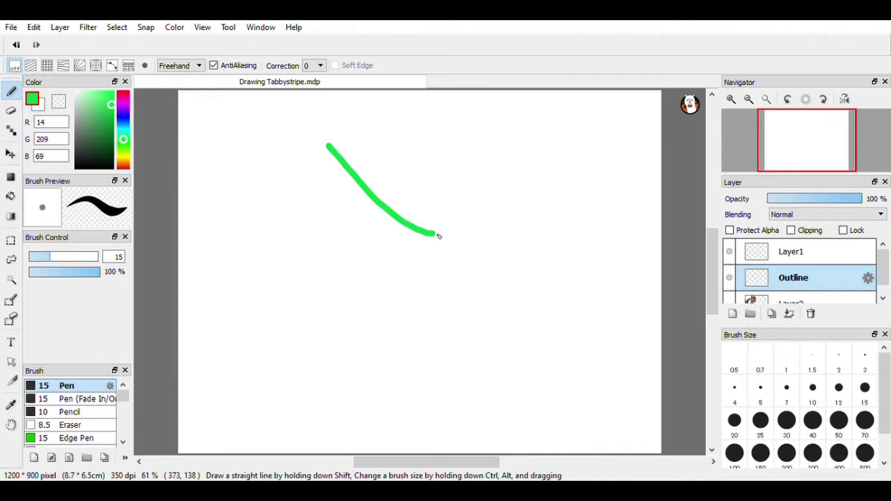
# Step: Undo the test stroke and draw two green ellipses for the head and chest on the Outline layer with a 7 px pen
pyautogui.hotkey('ctrl', 'z')
pyautogui.click(783, 388)
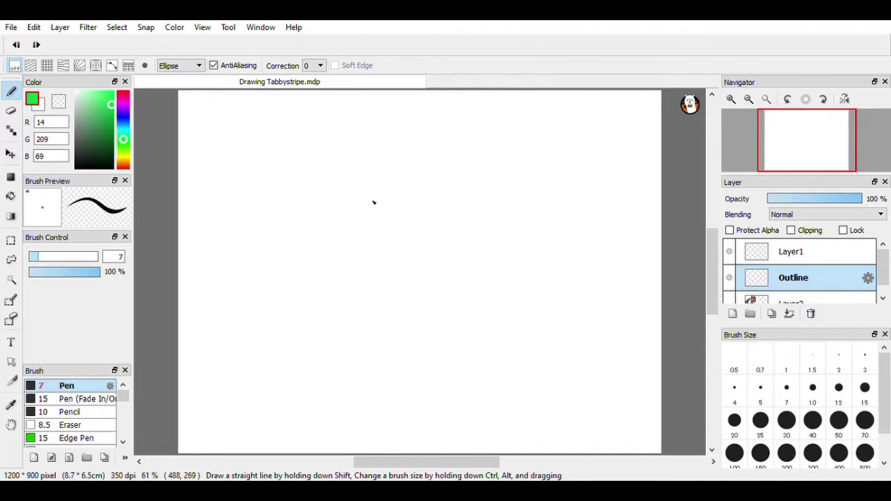
pyautogui.moveTo(489, 222); pyautogui.dragTo(531, 290)
pyautogui.click(117, 27)
pyautogui.click(151, 168)
pyautogui.moveTo(510, 190)
pyautogui.mouseDown()
pyautogui.moveTo(556, 128)
pyautogui.moveTo(559, 144)
pyautogui.mouseUp()
pyautogui.click(641, 459)
pyautogui.moveTo(535, 371); pyautogui.dragTo(547, 382)
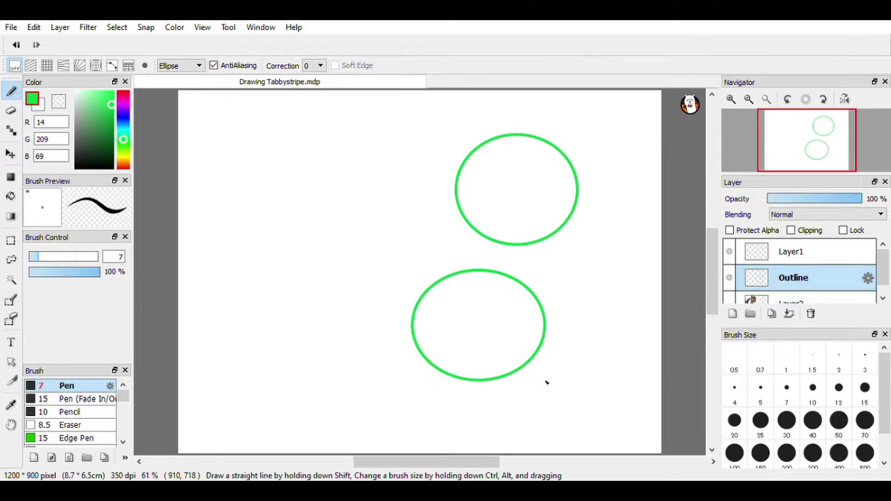
# Step: Draw a smaller green ellipse for the hips and scale the ellipses down slightly to fit the canvas
pyautogui.moveTo(342, 373); pyautogui.dragTo(361, 387)
pyautogui.click(117, 27)
pyautogui.click(150, 167)
pyautogui.moveTo(581, 118); pyautogui.dragTo(573, 134)
pyautogui.moveTo(508, 228)
pyautogui.mouseDown()
pyautogui.moveTo(525, 209)
pyautogui.moveTo(517, 209)
pyautogui.mouseUp()
pyautogui.click(643, 462)
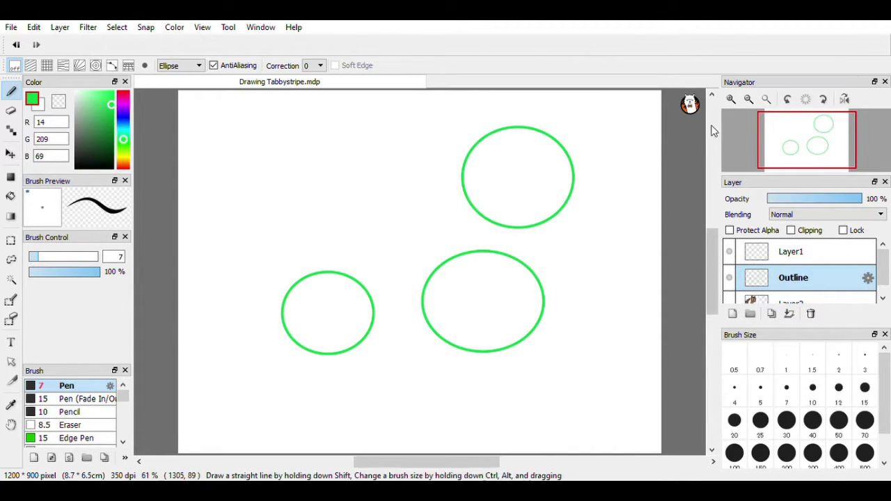
# Step: Draw two straight guide lines inside the head circle, marking the eye line and the front of the face
pyautogui.click(188, 67)
pyautogui.click(181, 86)
pyautogui.click(731, 99)
pyautogui.moveTo(398, 464); pyautogui.dragTo(418, 465)
pyautogui.moveTo(712, 261); pyautogui.dragTo(712, 243)
pyautogui.moveTo(482, 203); pyautogui.dragTo(570, 187)
pyautogui.moveTo(570, 187); pyautogui.dragTo(577, 255)
# Step: Draw straight guide lines for the bent foreleg and its paw, starting inside the chest circle
pyautogui.moveTo(711, 237); pyautogui.dragTo(711, 264)
pyautogui.moveTo(414, 463); pyautogui.dragTo(380, 463)
pyautogui.moveTo(711, 279); pyautogui.dragTo(711, 295)
pyautogui.moveTo(427, 464); pyautogui.dragTo(465, 464)
pyautogui.moveTo(464, 246); pyautogui.dragTo(567, 300)
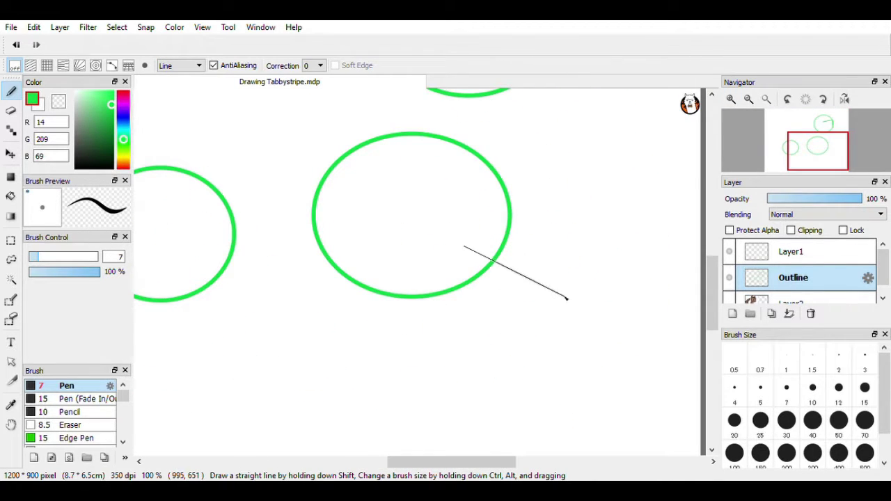
pyautogui.moveTo(476, 367); pyautogui.dragTo(476, 371)
# Step: Draw the hind leg's straight guide lines from the hip circle and connect the circles with neck and body lines
pyautogui.hscroll(-3, 476, 372)
pyautogui.moveTo(333, 278); pyautogui.dragTo(251, 377)
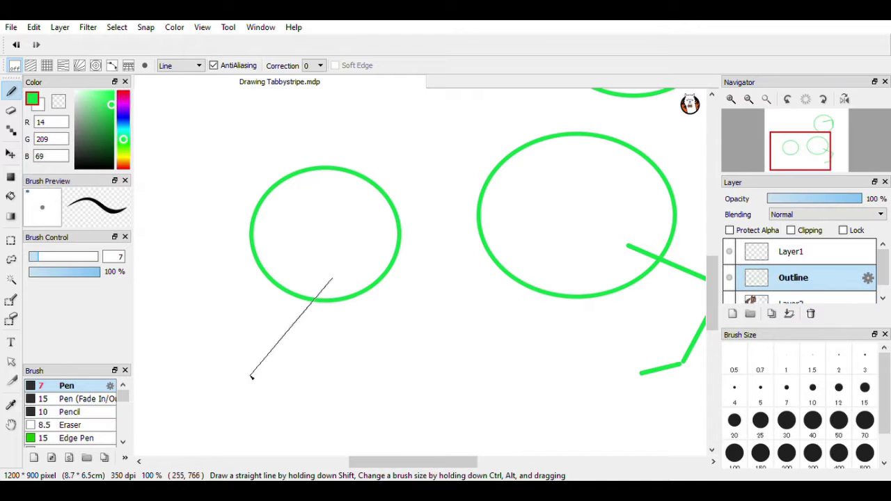
pyautogui.moveTo(305, 458); pyautogui.dragTo(296, 446)
pyautogui.scroll(-2, 285, 399)
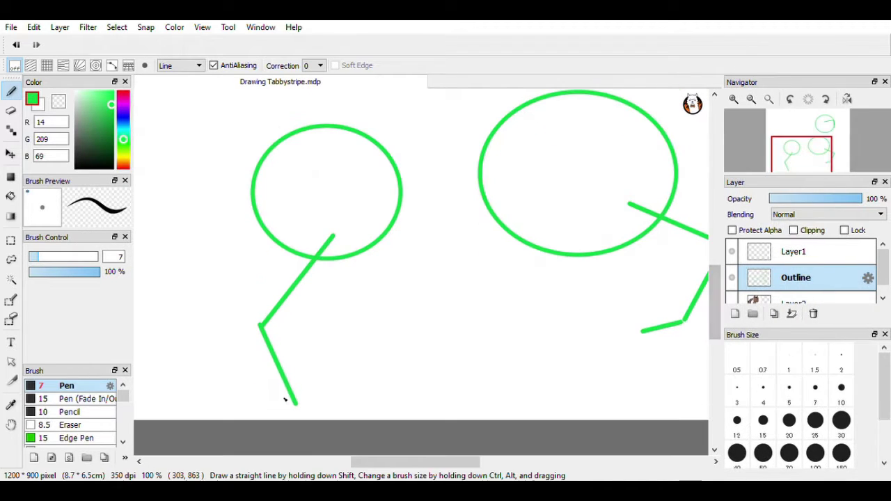
pyautogui.click(769, 100)
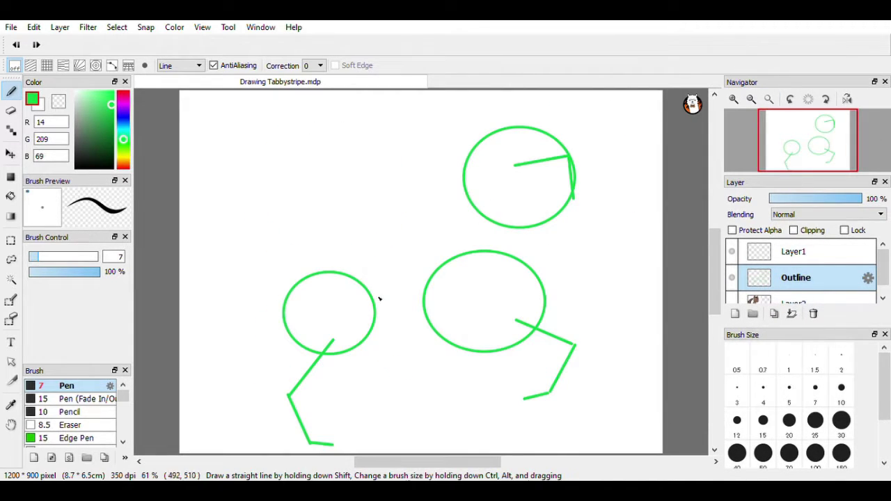
pyautogui.moveTo(515, 225); pyautogui.dragTo(507, 258)
# Step: Select Layer1 and set up a black 5 px freehand pen for outlining the head
pyautogui.click(749, 259)
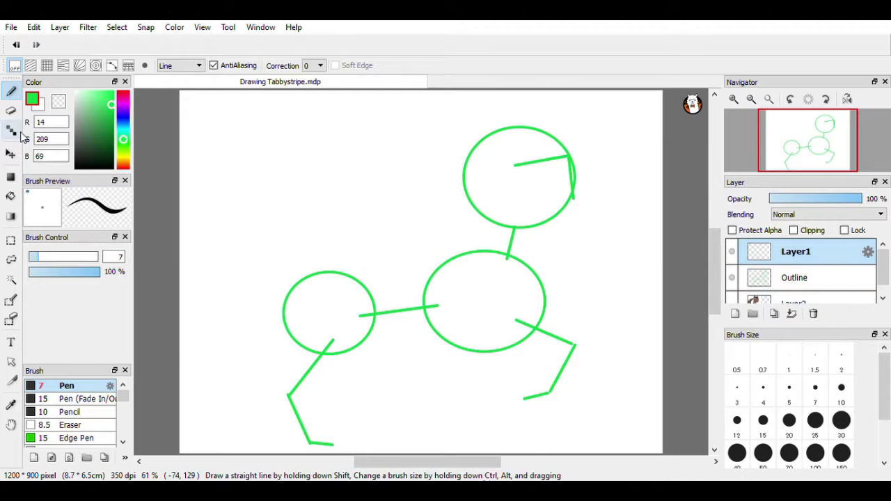
pyautogui.press('x')
pyautogui.click(786, 392)
pyautogui.moveTo(723, 335); pyautogui.dragTo(746, 334)
pyautogui.moveTo(740, 306)
pyautogui.mouseDown()
pyautogui.moveTo(740, 263)
pyautogui.moveTo(740, 306)
pyautogui.mouseUp()
pyautogui.click(814, 100)
pyautogui.click(759, 101)
pyautogui.click(832, 100)
pyautogui.doubleClick(760, 100)
pyautogui.moveTo(460, 462); pyautogui.dragTo(524, 463)
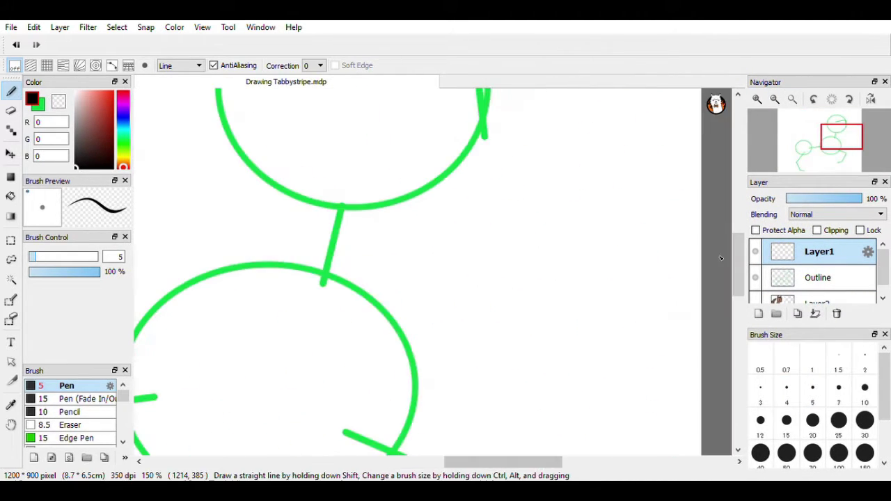
pyautogui.moveTo(736, 261); pyautogui.dragTo(737, 232)
pyautogui.click(198, 66)
pyautogui.click(183, 76)
# Step: Draw an almond-shaped eye with lashes and two curved iris lines along the head's eye guide
pyautogui.moveTo(356, 200)
pyautogui.mouseDown()
pyautogui.moveTo(476, 216)
pyautogui.moveTo(328, 207)
pyautogui.mouseUp()
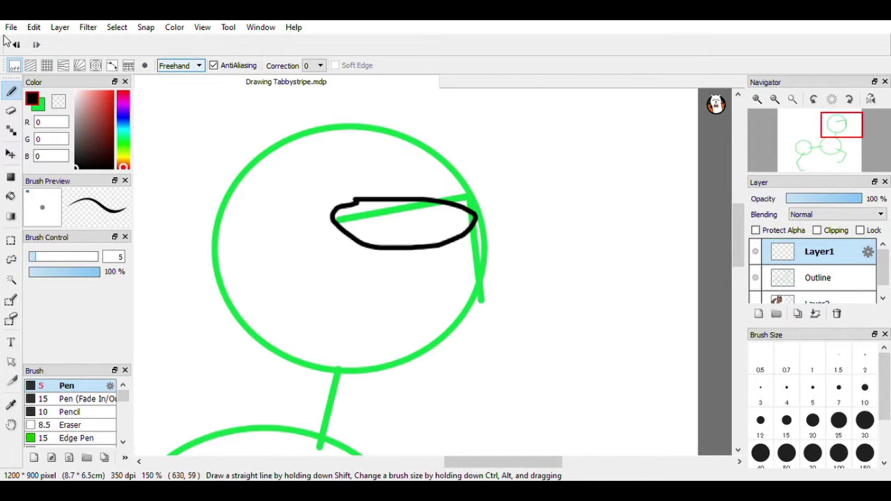
pyautogui.hotkey('ctrl', 'z')
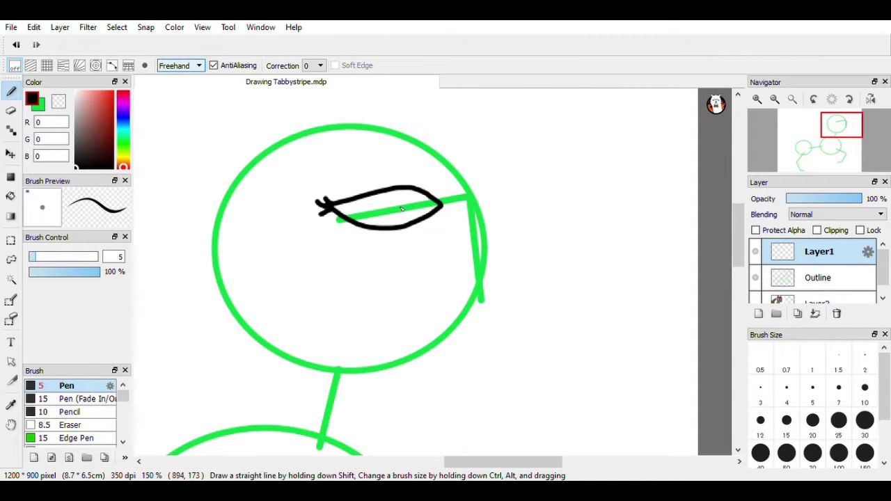
pyautogui.hotkey('ctrl', 'z')
pyautogui.moveTo(367, 197); pyautogui.dragTo(370, 208)
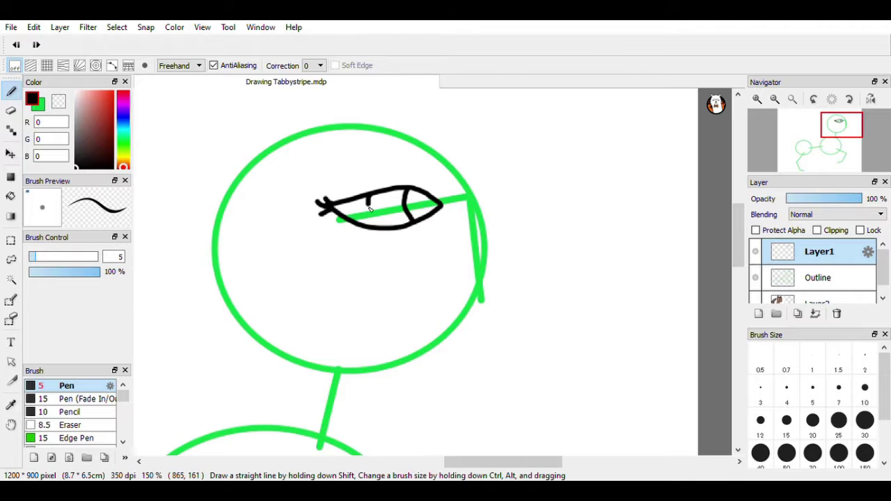
# Step: Briefly show the reference cat layer, hide it again, and outline the large near ear behind the head circle
pyautogui.moveTo(747, 248)
pyautogui.mouseDown()
pyautogui.moveTo(756, 244)
pyautogui.moveTo(740, 236)
pyautogui.mouseUp()
pyautogui.click(760, 297)
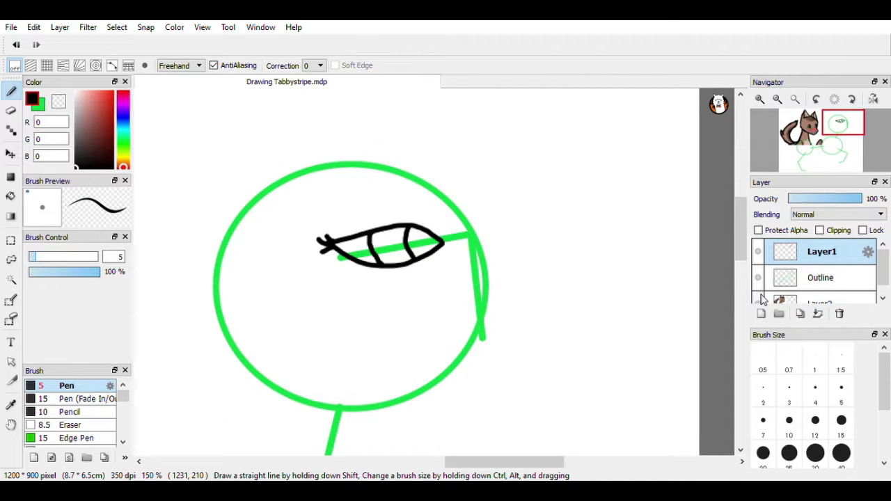
pyautogui.click(760, 298)
pyautogui.moveTo(293, 189)
pyautogui.mouseDown()
pyautogui.moveTo(255, 181)
pyautogui.moveTo(234, 335)
pyautogui.mouseUp()
pyautogui.hotkey('ctrl', 'z')
pyautogui.moveTo(492, 397); pyautogui.dragTo(580, 400)
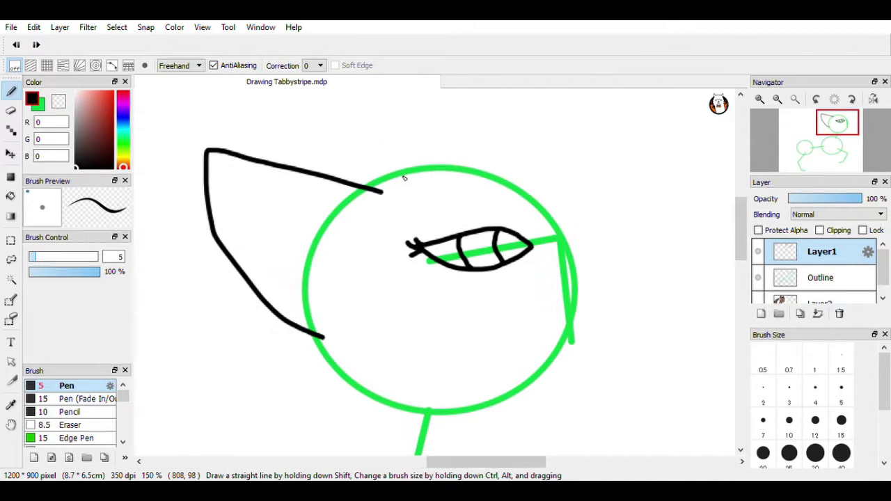
# Step: Outline the forehead, boxy muzzle with nose, jaw and far ear around the head circle, undoing poor strokes
pyautogui.moveTo(365, 189); pyautogui.dragTo(488, 175)
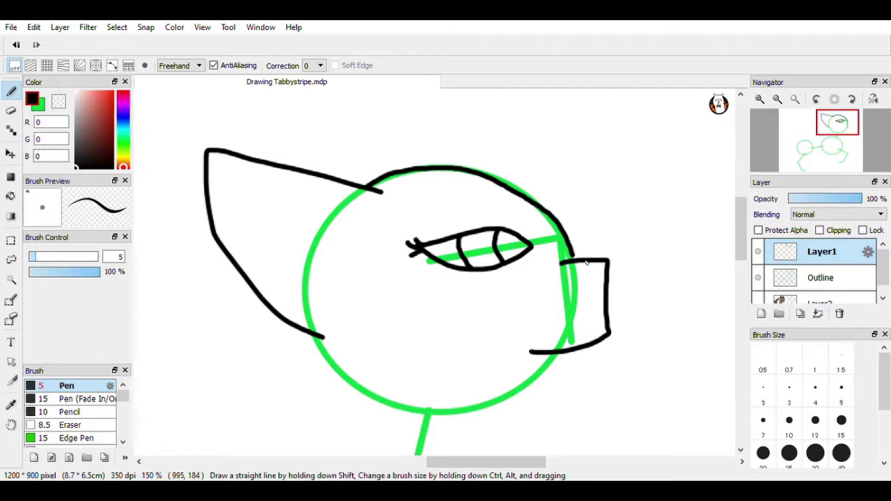
pyautogui.moveTo(422, 167); pyautogui.dragTo(267, 160)
pyautogui.click(16, 46)
pyautogui.moveTo(394, 173)
pyautogui.mouseDown()
pyautogui.moveTo(248, 144)
pyautogui.moveTo(245, 156)
pyautogui.moveTo(241, 121)
pyautogui.moveTo(239, 155)
pyautogui.mouseUp()
pyautogui.click(18, 47)
pyautogui.moveTo(562, 369)
pyautogui.mouseDown()
pyautogui.moveTo(565, 313)
pyautogui.moveTo(553, 301)
pyautogui.mouseUp()
pyautogui.click(16, 46)
pyautogui.click(11, 110)
pyautogui.click(11, 92)
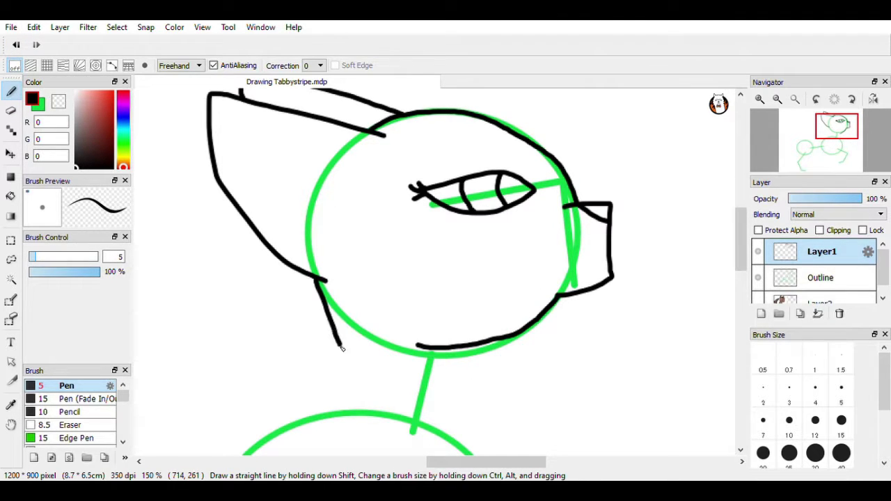
# Step: Draw the back and front lines of the neck from the head down to the chest circle
pyautogui.moveTo(307, 394); pyautogui.dragTo(240, 459)
pyautogui.scroll(-3, 487, 293)
pyautogui.moveTo(498, 246); pyautogui.dragTo(469, 372)
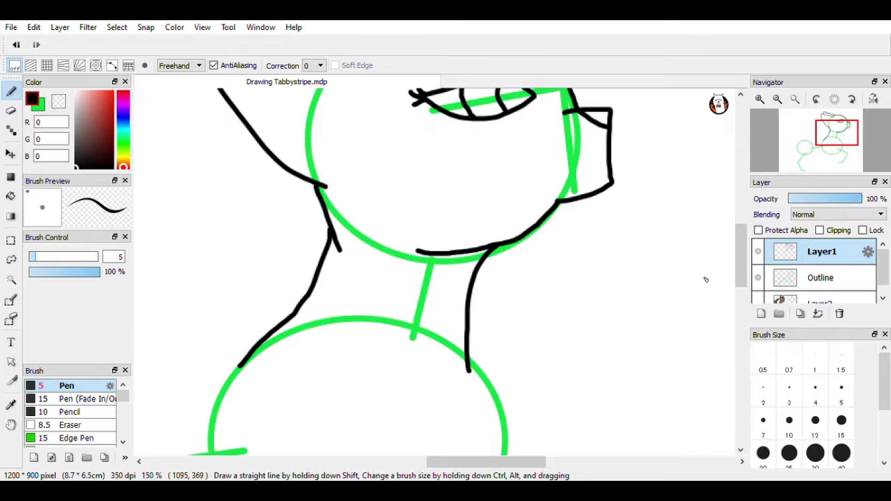
# Step: Check the reference layer briefly, hide it again, and outline the chest and the bent foreleg with its paw
pyautogui.click(760, 303)
pyautogui.click(759, 302)
pyautogui.scroll(-4, 509, 247)
pyautogui.moveTo(468, 238); pyautogui.dragTo(492, 387)
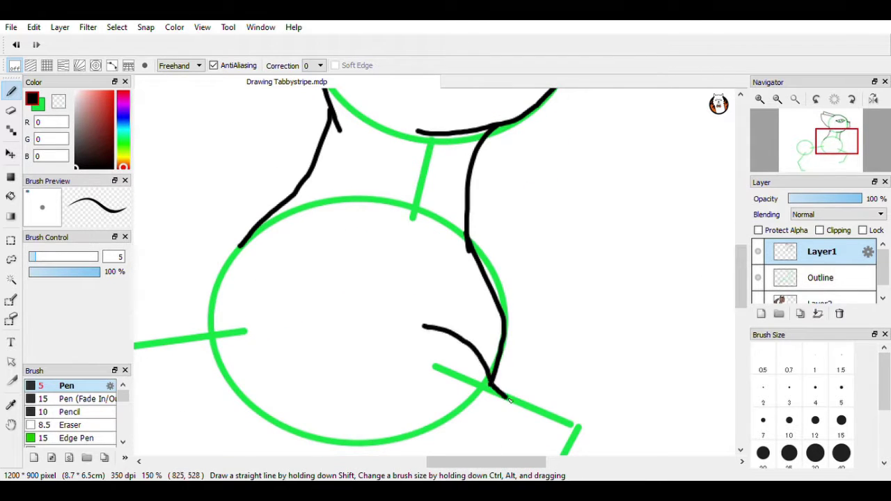
pyautogui.scroll(-4, 547, 280)
pyautogui.moveTo(570, 368); pyautogui.dragTo(469, 409)
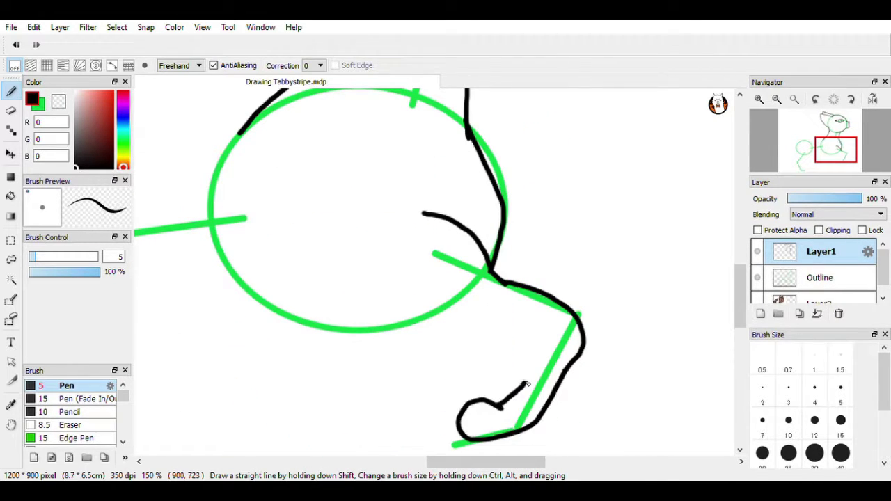
pyautogui.moveTo(526, 384)
pyautogui.mouseDown()
pyautogui.moveTo(533, 343)
pyautogui.moveTo(381, 269)
pyautogui.mouseUp()
# Step: Draw the back line from the base of the neck over the top of the hip circle
pyautogui.moveTo(454, 462); pyautogui.dragTo(402, 466)
pyautogui.moveTo(741, 293); pyautogui.dragTo(740, 275)
pyautogui.moveTo(289, 219); pyautogui.dragTo(129, 278)
pyautogui.moveTo(743, 268); pyautogui.dragTo(742, 278)
# Step: Outline the curved tail behind the hips with a pointed tip, a small tuft and its outer edge
pyautogui.moveTo(424, 463); pyautogui.dragTo(376, 473)
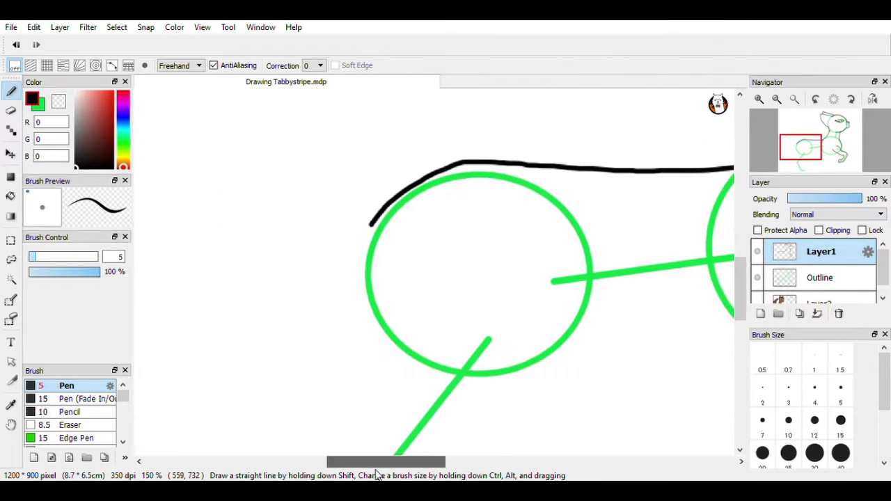
pyautogui.click(779, 101)
pyautogui.moveTo(393, 241); pyautogui.dragTo(335, 84)
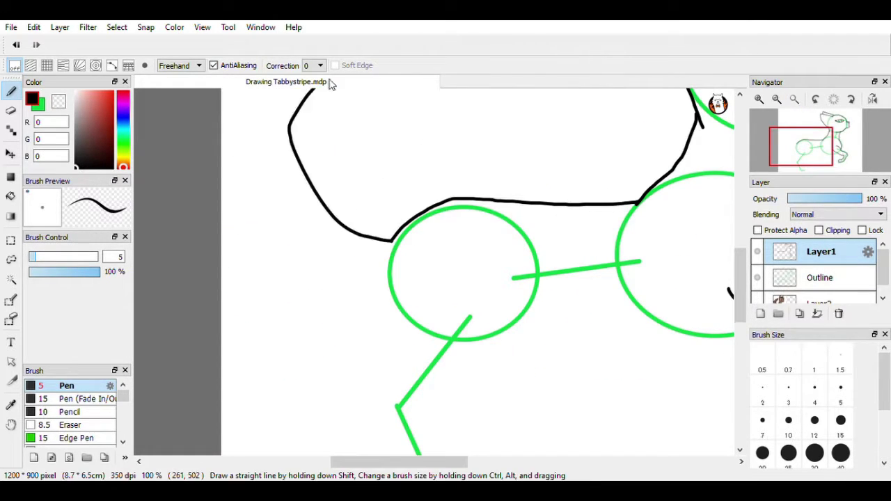
pyautogui.moveTo(742, 269); pyautogui.dragTo(742, 245)
pyautogui.moveTo(326, 194); pyautogui.dragTo(335, 190)
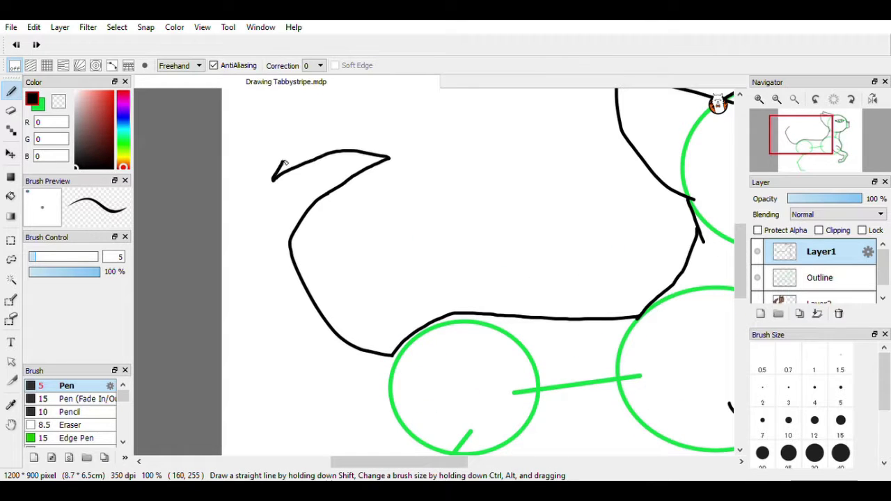
pyautogui.moveTo(338, 388); pyautogui.dragTo(387, 401)
# Step: Erase the tail's outer edge and redraw it as a wider curve joining the tuft near the tip
pyautogui.press('e')
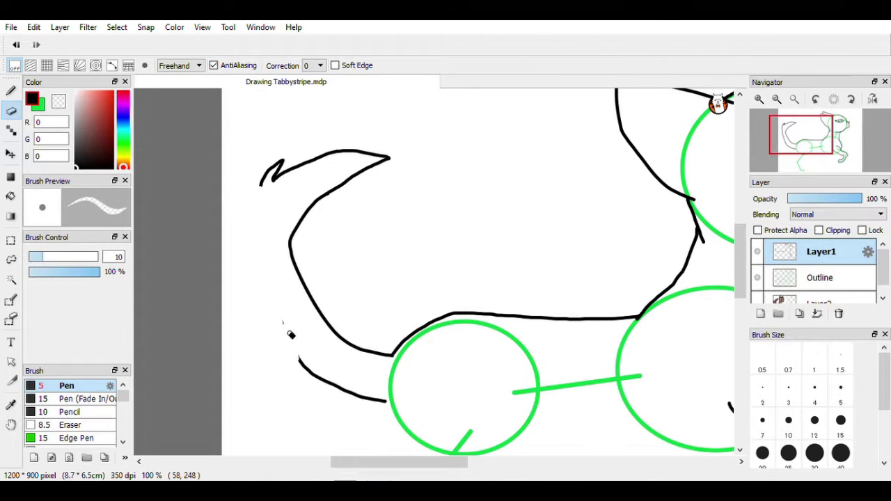
pyautogui.click(12, 91)
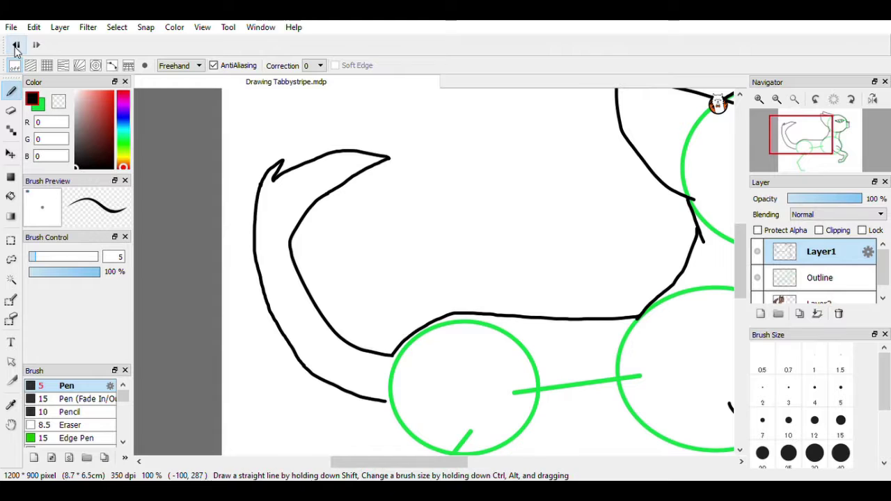
pyautogui.hotkey('ctrl', 'z')
pyautogui.press('e')
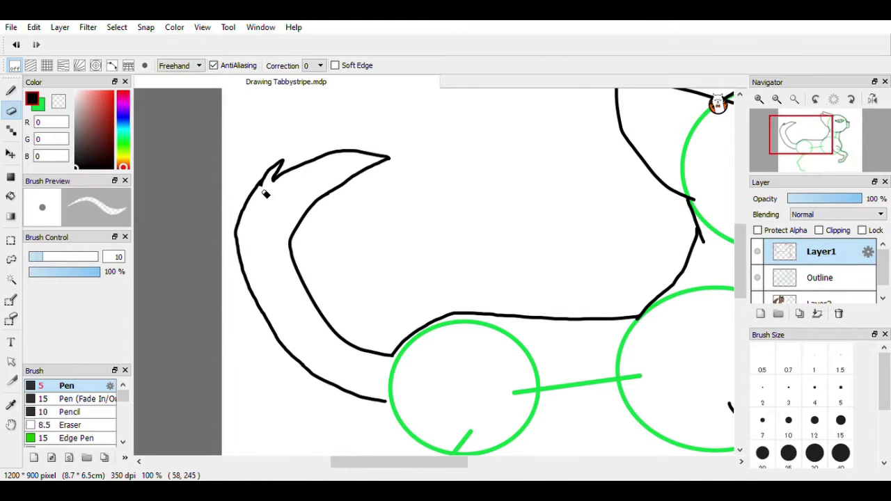
pyautogui.press('b')
pyautogui.moveTo(252, 192); pyautogui.dragTo(278, 165)
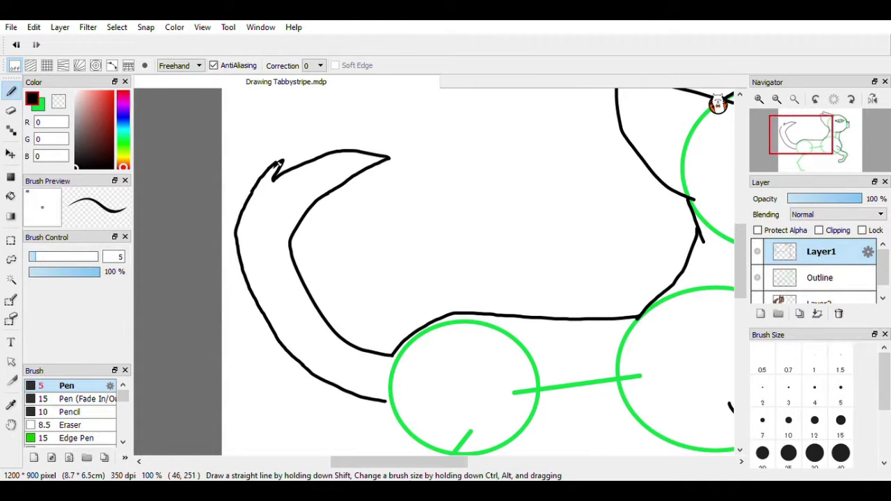
# Step: Clean up the inside of the tail's tuft at brush size 2, then return to the 5 px pen
pyautogui.click(760, 99)
pyautogui.click(759, 99)
pyautogui.moveTo(743, 255); pyautogui.dragTo(742, 246)
pyautogui.moveTo(335, 461); pyautogui.dragTo(287, 460)
pyautogui.moveTo(741, 244); pyautogui.dragTo(741, 229)
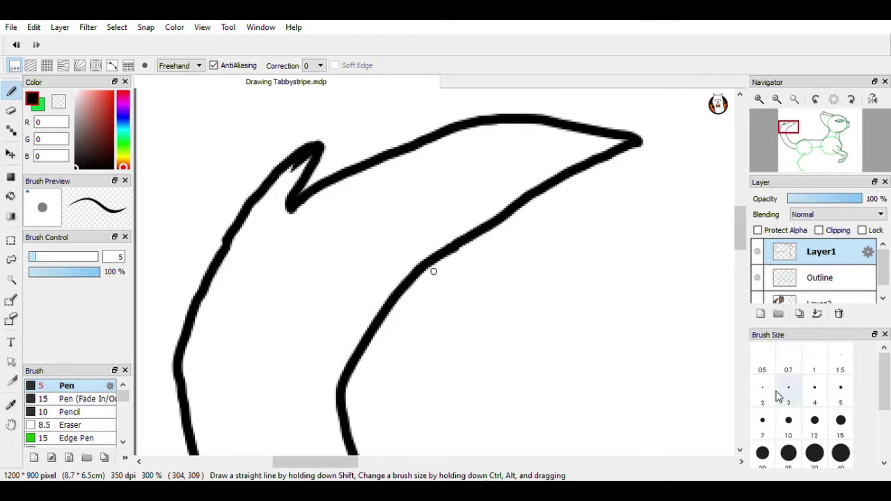
pyautogui.click(764, 392)
pyautogui.moveTo(291, 174); pyautogui.dragTo(306, 162)
pyautogui.click(10, 110)
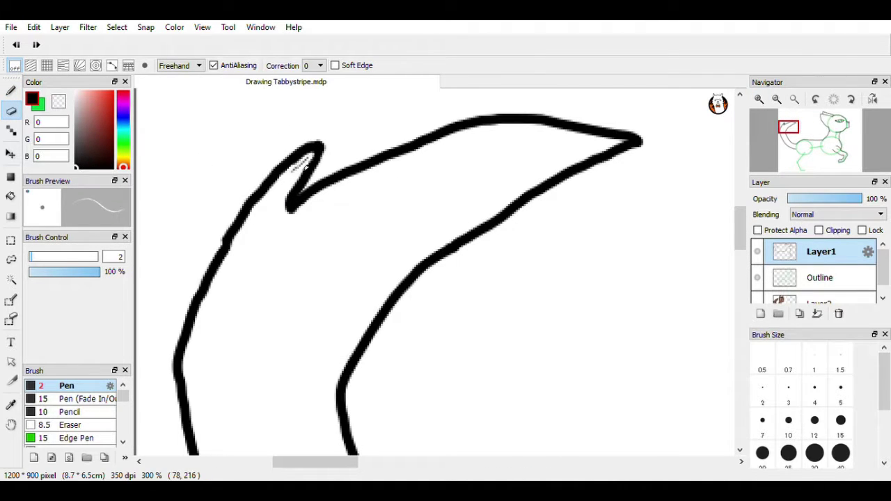
pyautogui.press('b')
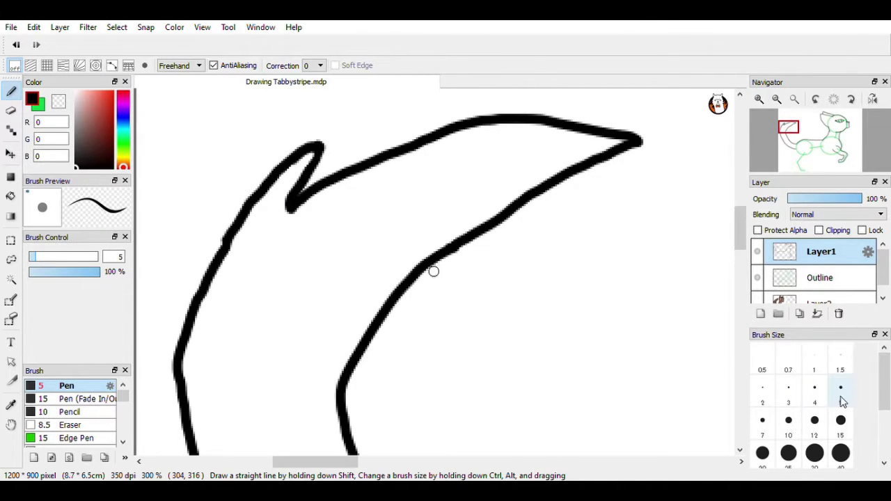
# Step: Erase the middle of the back line between the hip and chest circles with a 10 px eraser
pyautogui.click(796, 100)
pyautogui.scroll(4, 460, 299)
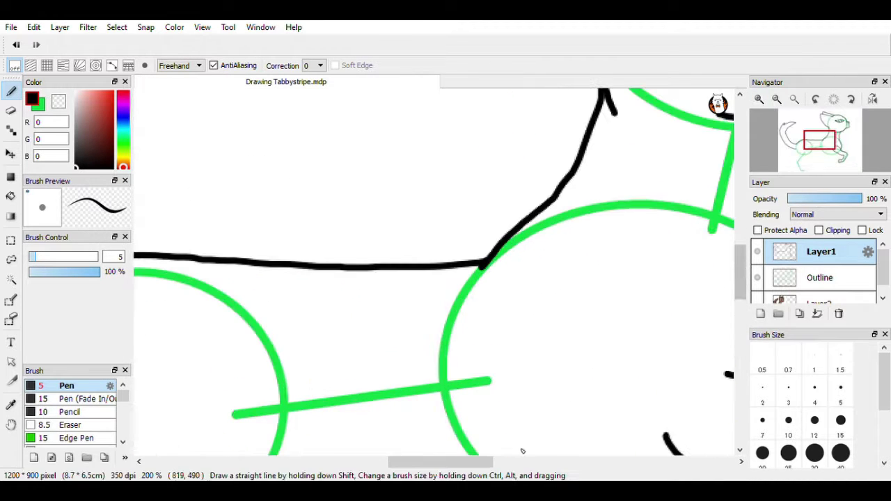
pyautogui.moveTo(473, 463); pyautogui.dragTo(460, 463)
pyautogui.click(11, 110)
pyautogui.moveTo(274, 258)
pyautogui.mouseDown()
pyautogui.moveTo(340, 273)
pyautogui.moveTo(333, 289)
pyautogui.moveTo(502, 274)
pyautogui.mouseUp()
pyautogui.click(789, 421)
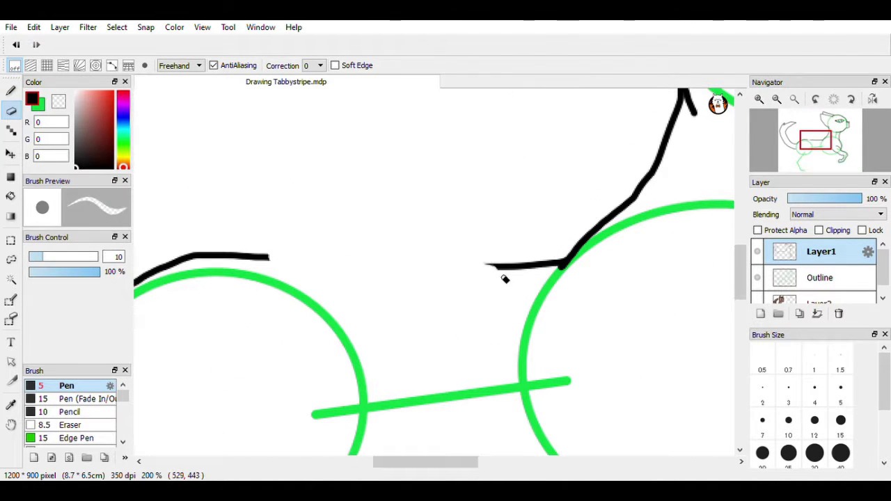
# Step: Redraw the middle of the back line with a gentle dip and erase the excess where it meets the neck
pyautogui.click(11, 91)
pyautogui.moveTo(267, 257); pyautogui.dragTo(567, 262)
pyautogui.press('e')
pyautogui.moveTo(320, 276); pyautogui.dragTo(465, 293)
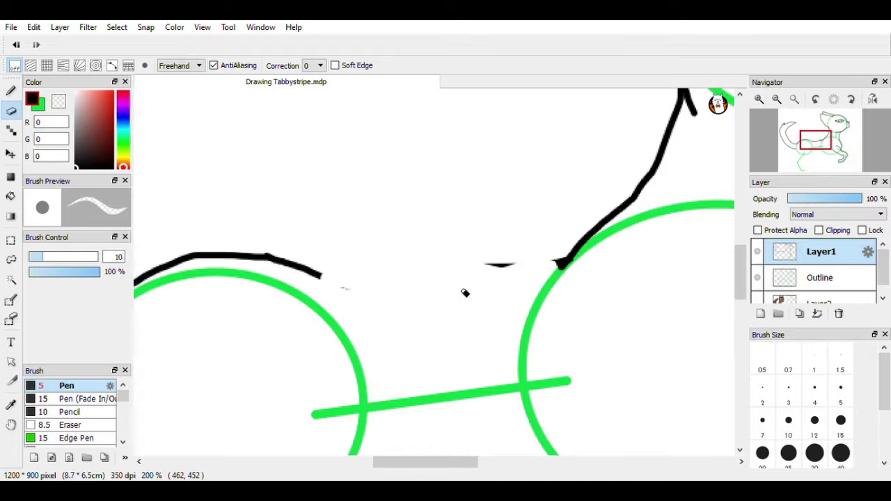
pyautogui.press('b')
pyautogui.moveTo(301, 279)
pyautogui.mouseDown()
pyautogui.moveTo(279, 259)
pyautogui.moveTo(451, 278)
pyautogui.mouseUp()
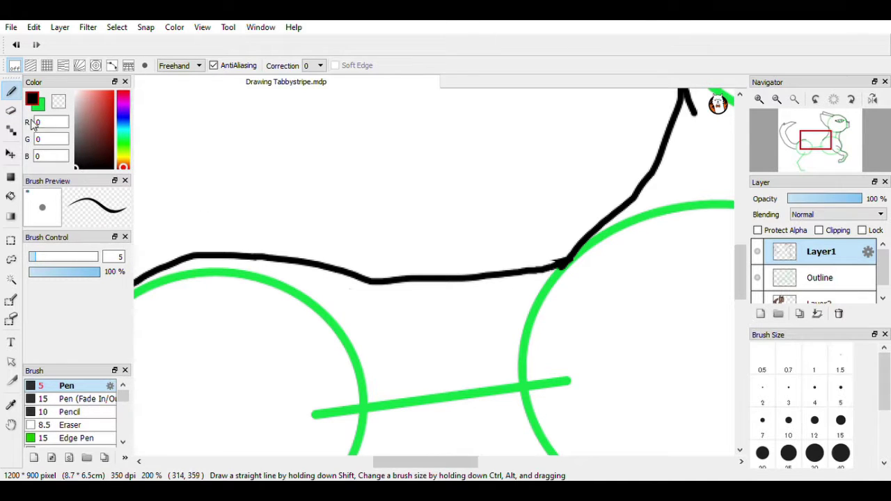
pyautogui.press('e')
pyautogui.moveTo(563, 259); pyautogui.dragTo(553, 272)
# Step: Draw the underside line from beneath the chest circle and erase its stretch leading toward the hip circle
pyautogui.moveTo(446, 463); pyautogui.dragTo(470, 463)
pyautogui.moveTo(740, 280); pyautogui.dragTo(740, 316)
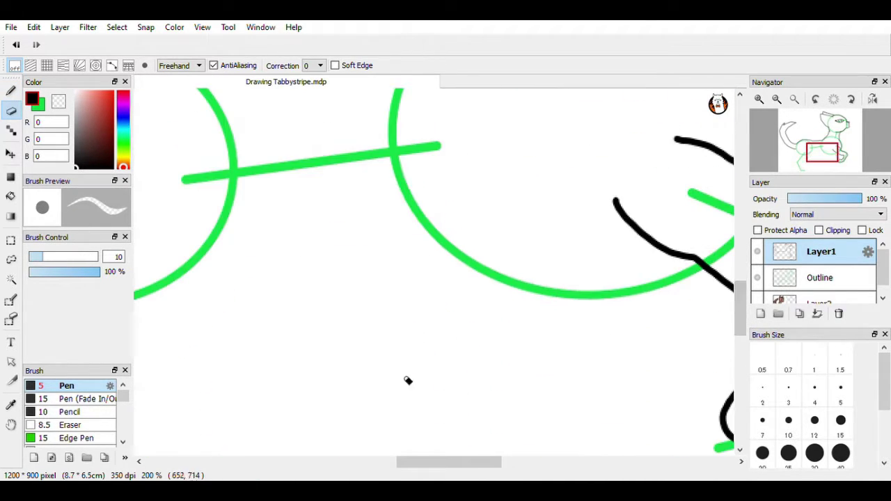
pyautogui.press('b')
pyautogui.moveTo(439, 465); pyautogui.dragTo(464, 466)
pyautogui.moveTo(565, 264); pyautogui.dragTo(175, 319)
pyautogui.moveTo(507, 465); pyautogui.dragTo(436, 464)
pyautogui.press('e')
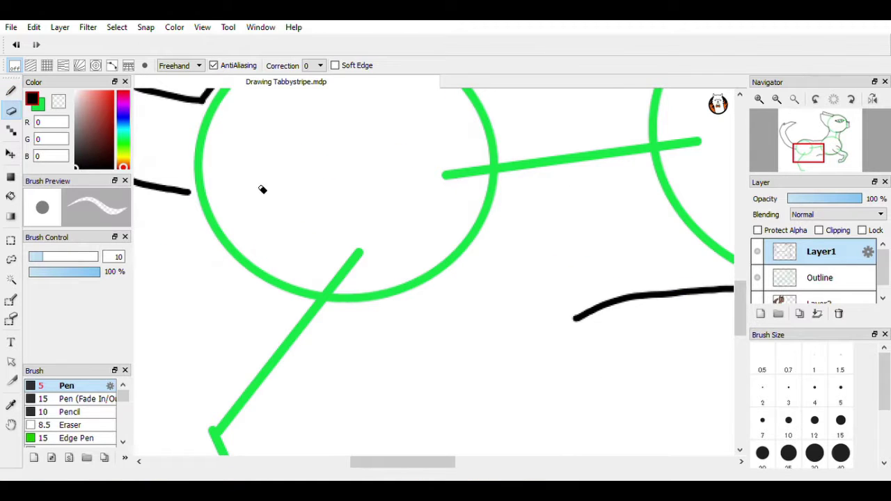
pyautogui.moveTo(577, 318); pyautogui.dragTo(718, 291)
# Step: Redraw the belly line from the chest circle to the hip circle with a gentle upward arch in the middle
pyautogui.press('b')
pyautogui.moveTo(360, 463); pyautogui.dragTo(386, 464)
pyautogui.moveTo(731, 296)
pyautogui.mouseDown()
pyautogui.moveTo(521, 273)
pyautogui.moveTo(215, 307)
pyautogui.mouseUp()
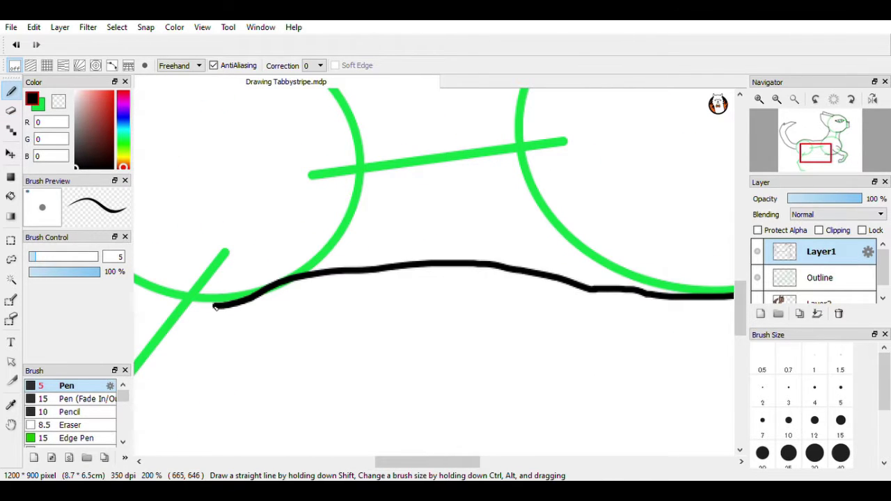
pyautogui.moveTo(413, 465); pyautogui.dragTo(398, 464)
pyautogui.hotkey('ctrl', '-')
pyautogui.moveTo(369, 236); pyautogui.dragTo(326, 309)
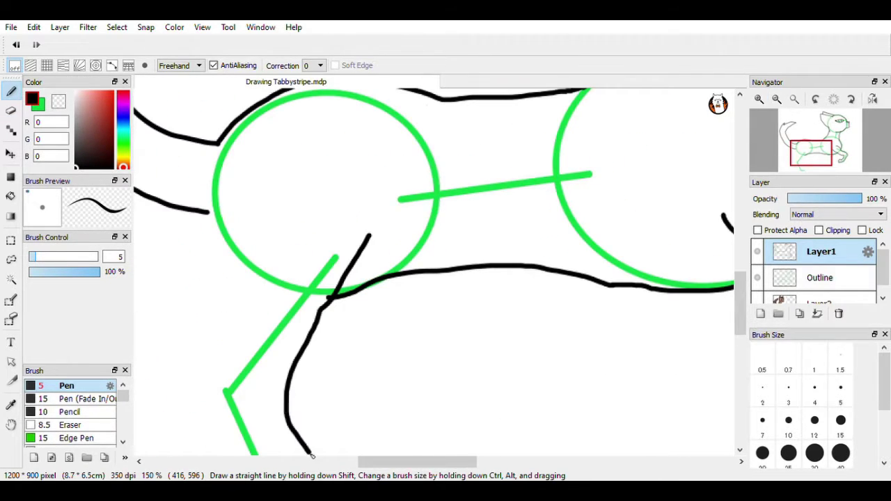
pyautogui.moveTo(741, 304); pyautogui.dragTo(741, 326)
pyautogui.moveTo(309, 330)
pyautogui.mouseDown()
pyautogui.moveTo(246, 390)
pyautogui.moveTo(242, 355)
pyautogui.mouseUp()
pyautogui.click(17, 45)
pyautogui.click(17, 45)
# Step: Outline the near hind leg and paw around the green guides, reworking the leg's lower back edge
pyautogui.moveTo(351, 125); pyautogui.dragTo(318, 197)
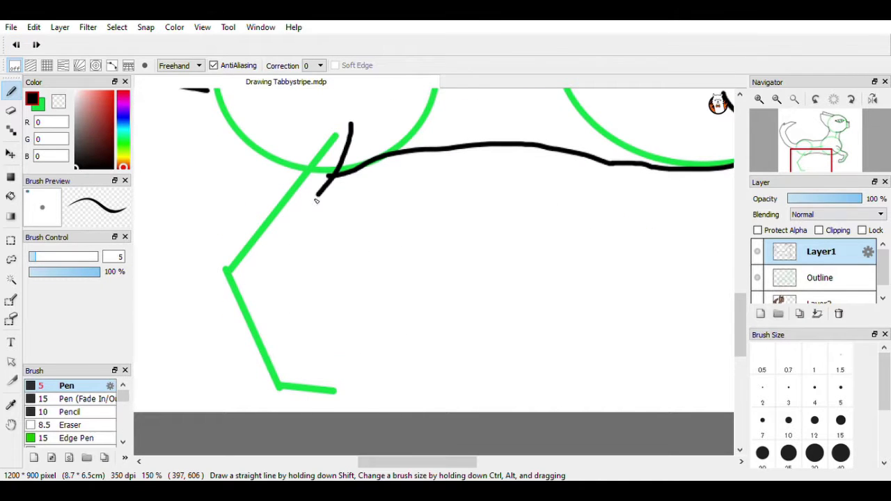
pyautogui.moveTo(208, 316); pyautogui.dragTo(318, 128)
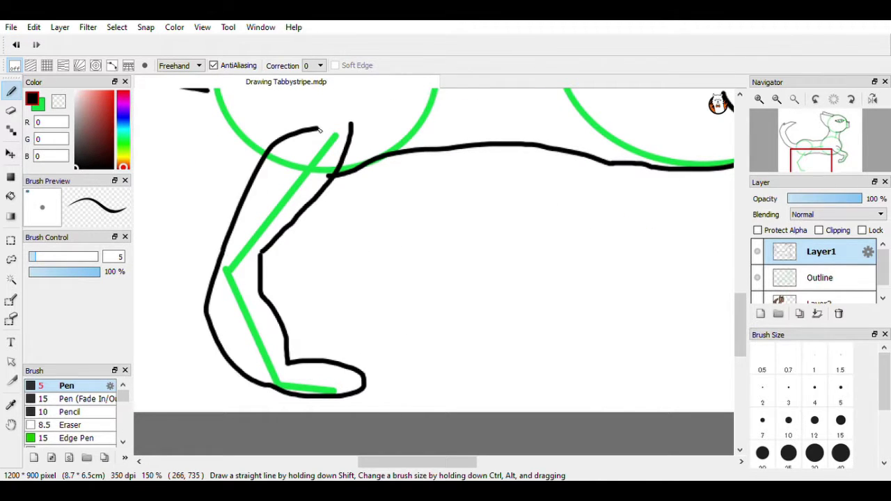
pyautogui.click(11, 110)
pyautogui.moveTo(267, 383); pyautogui.dragTo(225, 315)
pyautogui.press('b')
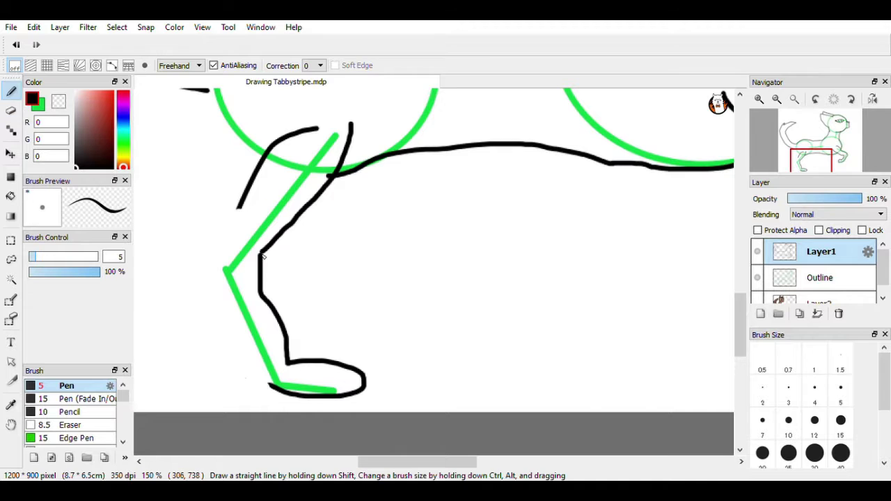
# Step: Erase the toe end of the near hind paw and redraw it shorter
pyautogui.click(11, 111)
pyautogui.moveTo(413, 463)
pyautogui.mouseDown()
pyautogui.moveTo(425, 464)
pyautogui.moveTo(416, 464)
pyautogui.mouseUp()
pyautogui.moveTo(323, 364)
pyautogui.mouseDown()
pyautogui.moveTo(334, 408)
pyautogui.moveTo(293, 393)
pyautogui.mouseUp()
pyautogui.click(13, 92)
pyautogui.press('e')
pyautogui.click(11, 92)
pyautogui.click(11, 110)
# Step: Draw the far hind leg and its paw extending forward beneath the belly
pyautogui.click(11, 92)
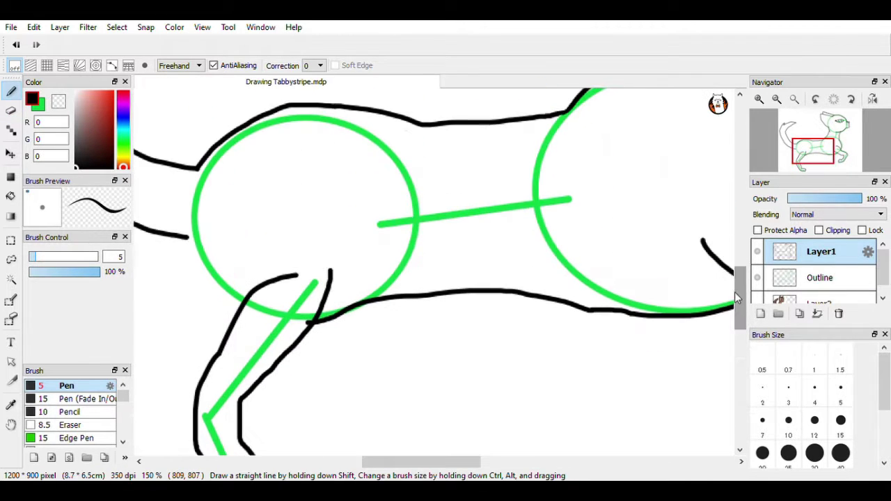
pyautogui.moveTo(438, 139); pyautogui.dragTo(566, 279)
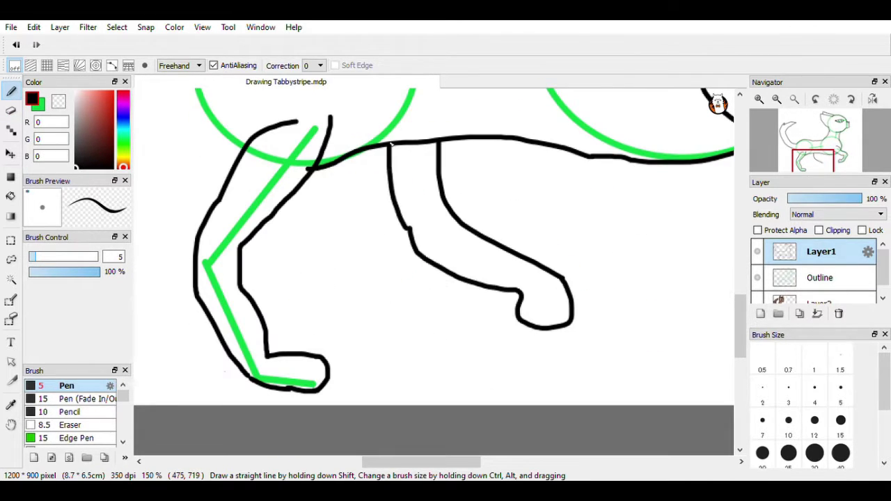
# Step: Outline the far front leg standing below the chest, with a rounded paw at its end
pyautogui.moveTo(418, 463); pyautogui.dragTo(486, 465)
pyautogui.moveTo(741, 307); pyautogui.dragTo(742, 288)
pyautogui.moveTo(417, 249); pyautogui.dragTo(388, 433)
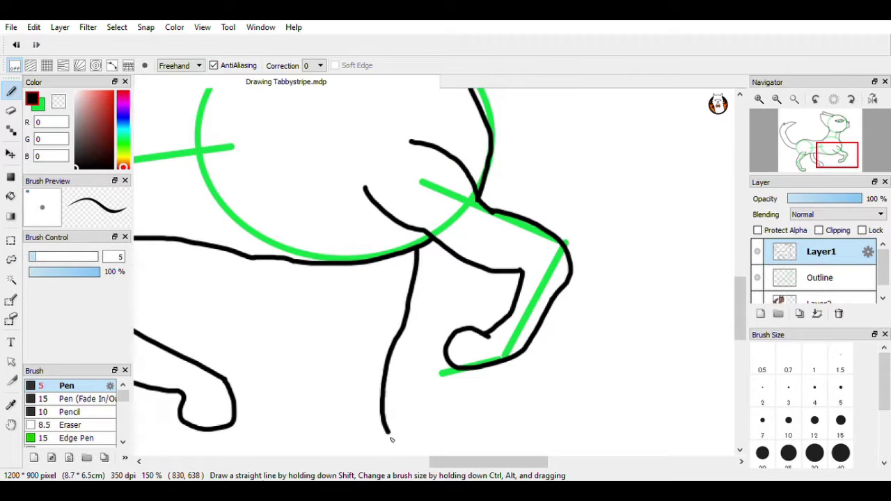
pyautogui.moveTo(346, 264); pyautogui.dragTo(330, 425)
pyautogui.moveTo(742, 297); pyautogui.dragTo(746, 316)
pyautogui.click(16, 45)
pyautogui.click(16, 45)
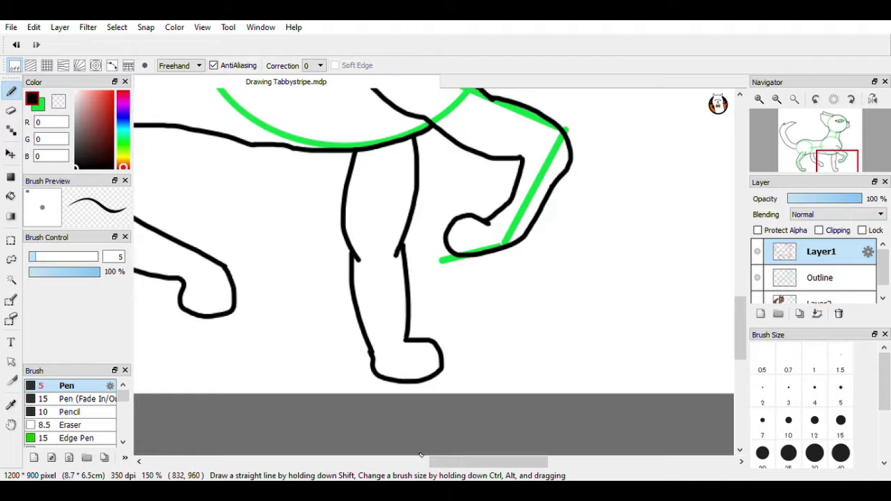
# Step: Erase the top ends of the far front leg's lines and select the whole leg with a freehand lasso
pyautogui.click(11, 111)
pyautogui.moveTo(349, 158); pyautogui.dragTo(419, 156)
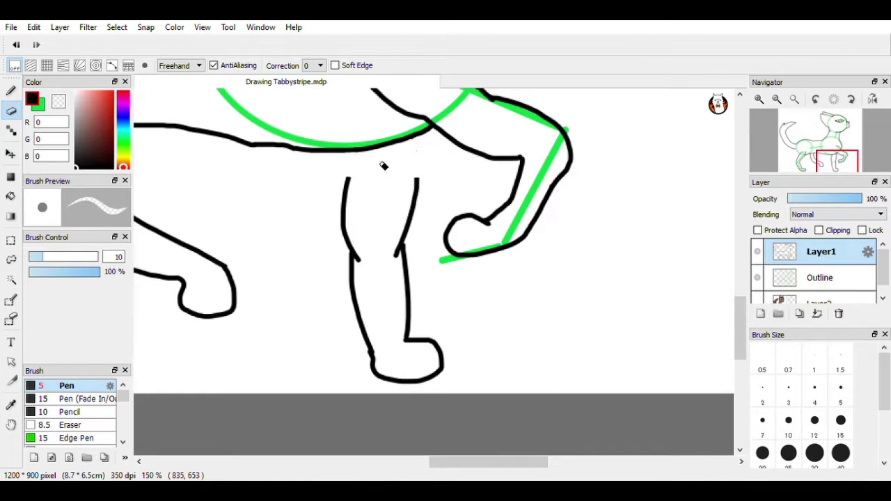
pyautogui.click(10, 259)
pyautogui.moveTo(343, 163); pyautogui.dragTo(368, 346)
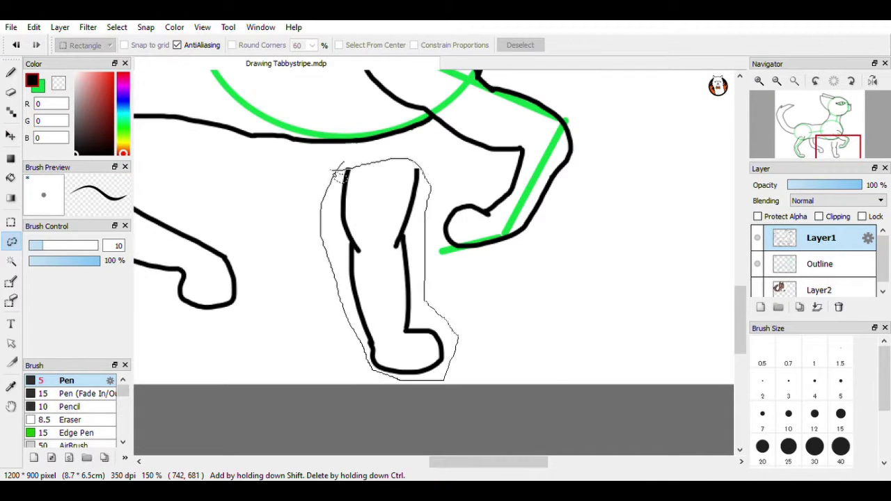
pyautogui.moveTo(340, 174); pyautogui.dragTo(342, 170)
# Step: Move the selected leg about 18 px left and 26 px up, deselect it, and connect its front edge to the belly
pyautogui.hotkey('ctrl', 't')
pyautogui.moveTo(364, 201); pyautogui.dragTo(346, 178)
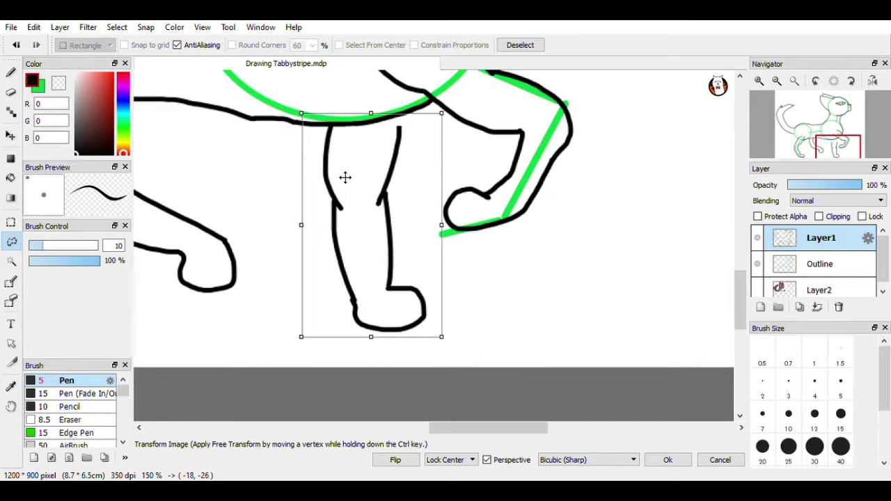
pyautogui.click(674, 461)
pyautogui.click(117, 27)
pyautogui.click(132, 55)
pyautogui.click(11, 72)
pyautogui.moveTo(399, 142); pyautogui.dragTo(400, 157)
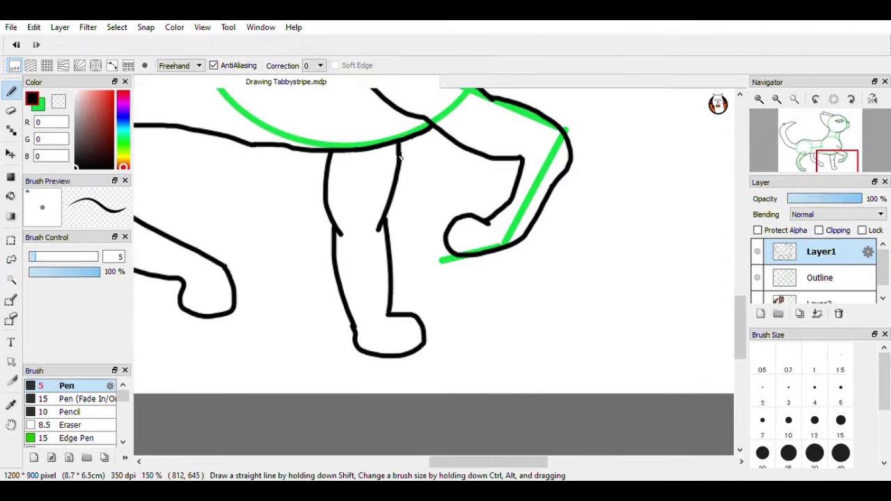
# Step: Hide the green guide layer and draw the rump line from the base of the tail to the near hind leg
pyautogui.moveTo(472, 463)
pyautogui.mouseDown()
pyautogui.moveTo(418, 465)
pyautogui.moveTo(461, 464)
pyautogui.mouseUp()
pyautogui.moveTo(740, 314); pyautogui.dragTo(737, 222)
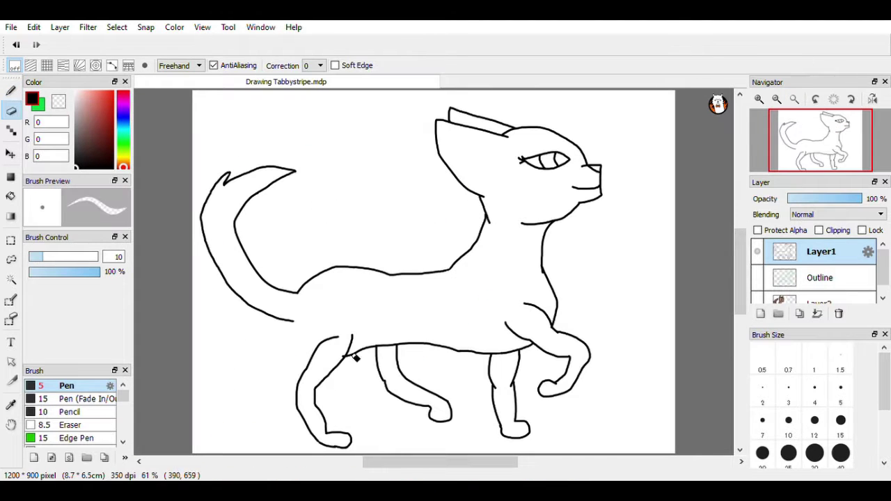
pyautogui.click(11, 91)
pyautogui.moveTo(293, 321); pyautogui.dragTo(320, 342)
# Step: Erase the back line between the rump and shoulder and redraw it with a flatter curve
pyautogui.click(759, 99)
pyautogui.click(759, 100)
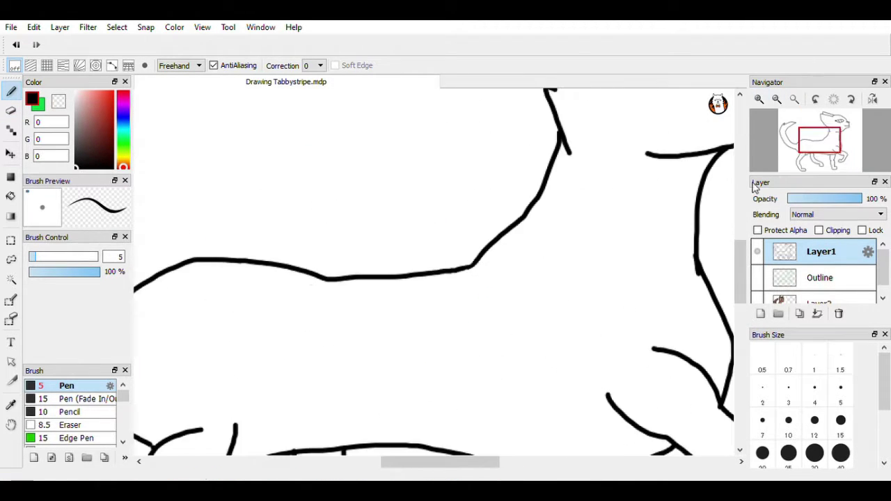
pyautogui.moveTo(740, 265); pyautogui.dragTo(739, 270)
pyautogui.moveTo(391, 467); pyautogui.dragTo(359, 465)
pyautogui.press('e')
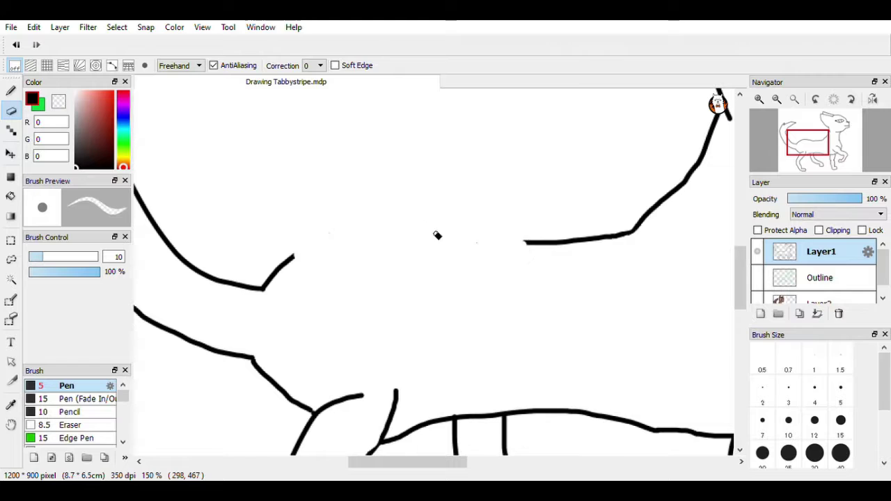
pyautogui.press('b')
pyautogui.moveTo(293, 257); pyautogui.dragTo(317, 243)
# Step: Erase the curved top of the near hind leg's back edge and redraw it as a straighter line crossing the rump
pyautogui.moveTo(743, 258); pyautogui.dragTo(743, 272)
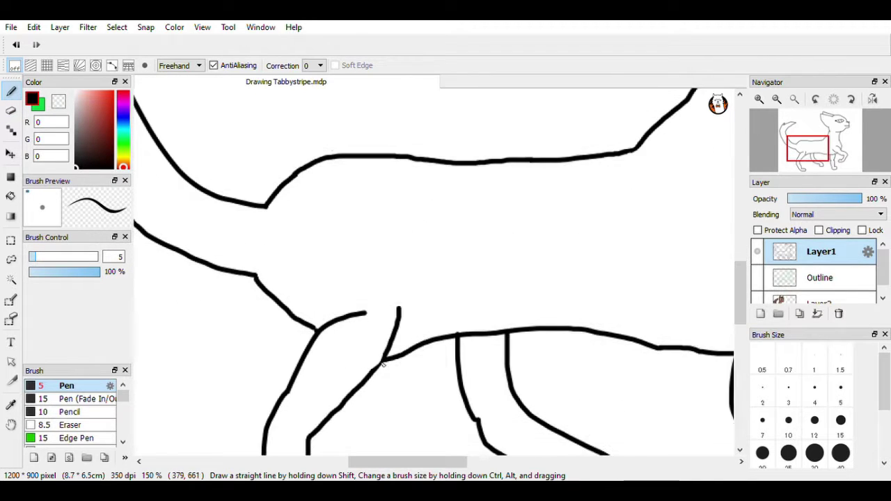
pyautogui.press('e')
pyautogui.press('b')
pyautogui.moveTo(330, 304); pyautogui.dragTo(318, 324)
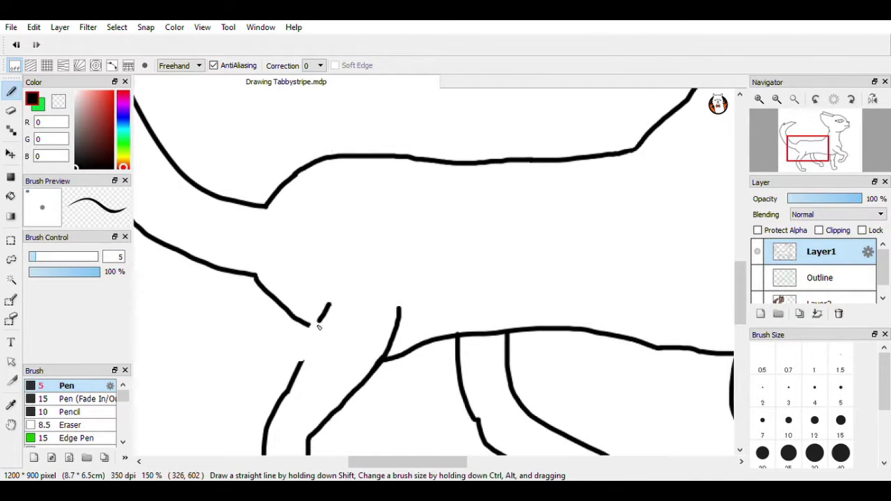
pyautogui.press('e')
pyautogui.press('b')
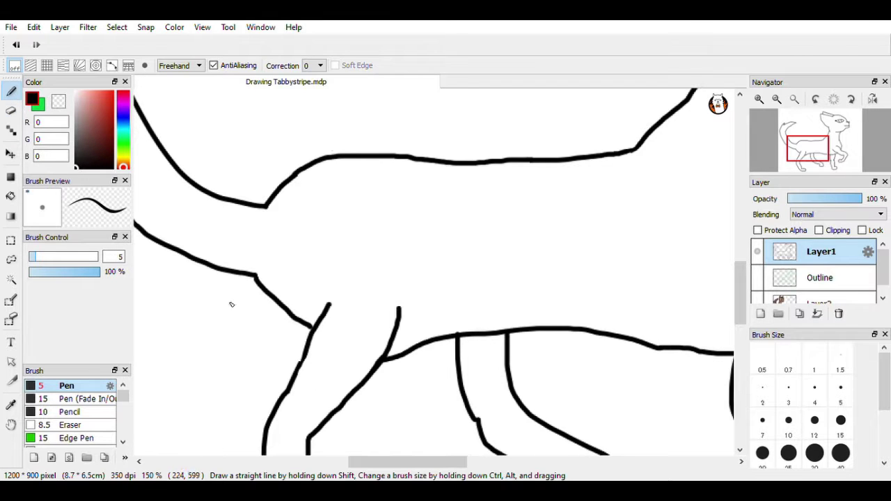
# Step: Erase the near hind leg's front edge at the bend and redraw it as a nearly vertical line
pyautogui.click(777, 99)
pyautogui.click(798, 99)
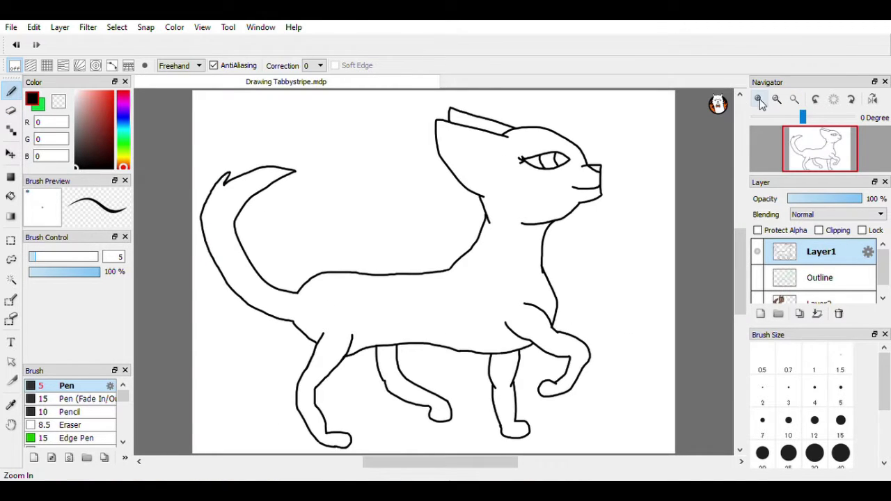
pyautogui.click(763, 101)
pyautogui.click(761, 99)
pyautogui.press('e')
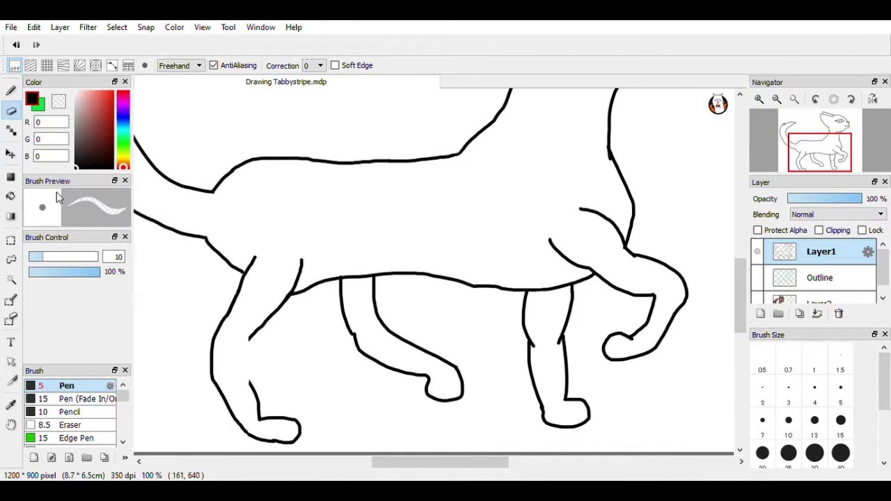
pyautogui.press('b')
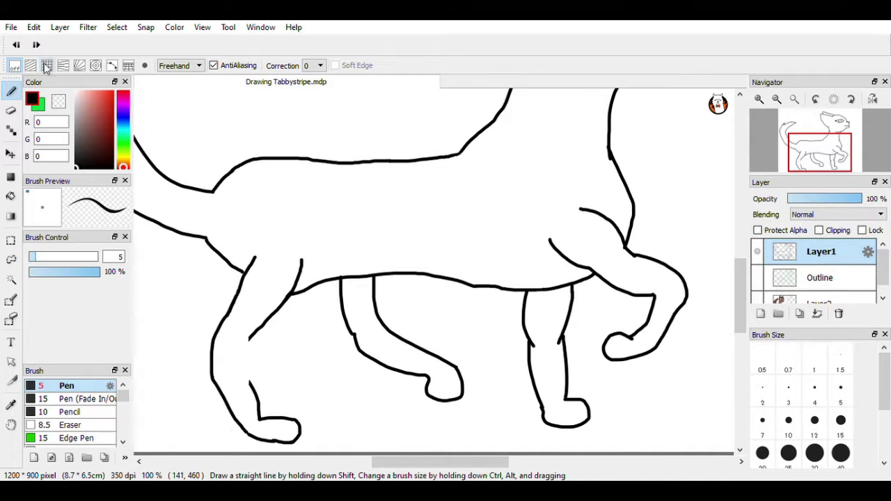
pyautogui.press('e')
pyautogui.moveTo(241, 377); pyautogui.dragTo(245, 343)
pyautogui.press('b')
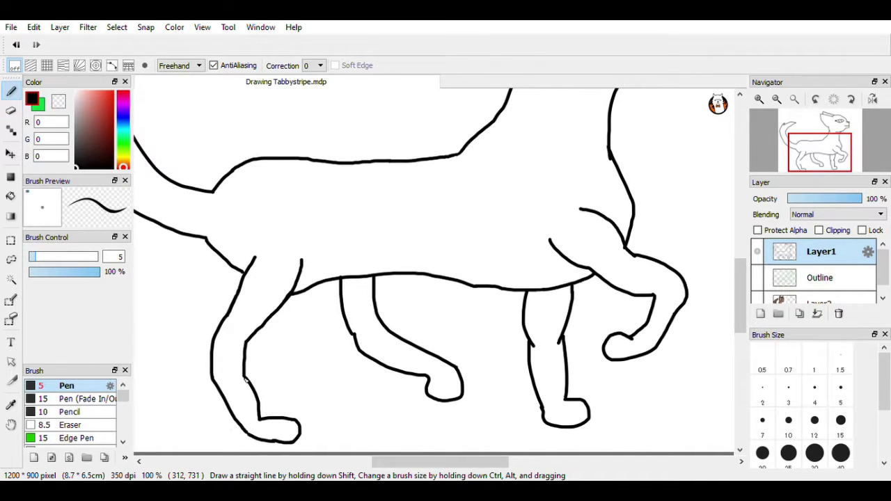
# Step: Show the reference drawing on Layer2 and sample its brown fur colour
pyautogui.moveTo(394, 462); pyautogui.dragTo(410, 462)
pyautogui.moveTo(740, 299); pyautogui.dragTo(740, 257)
pyautogui.click(795, 100)
pyautogui.click(760, 102)
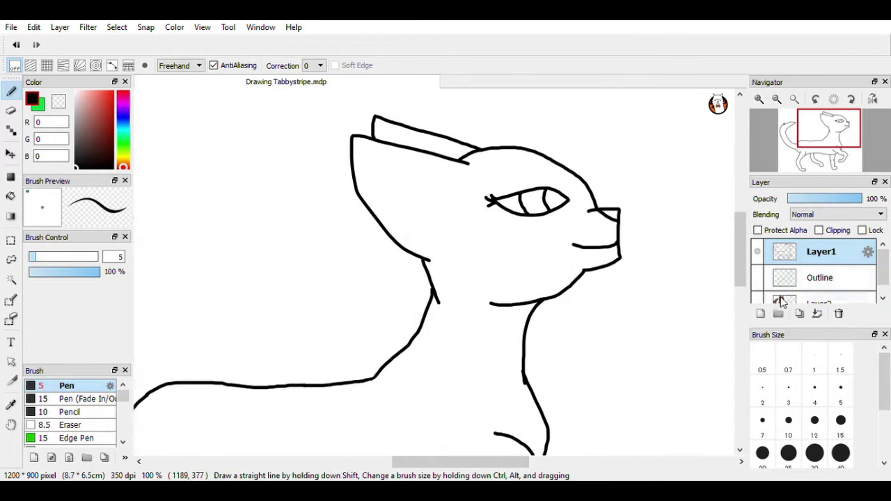
pyautogui.click(758, 301)
pyautogui.rightClick(212, 213)
# Step: Hide Layer2 again and fill the eye's iris with green and its pupil with black
pyautogui.click(42, 103)
pyautogui.click(759, 302)
pyautogui.click(10, 196)
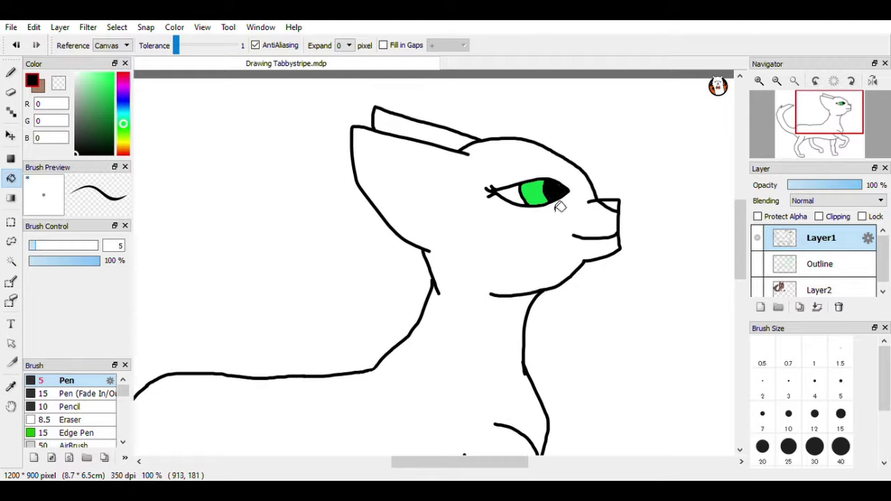
# Step: Fill the cat's head, ears, body, tail and legs with brown (RGB 173, 131, 108)
pyautogui.press('b')
pyautogui.click(42, 105)
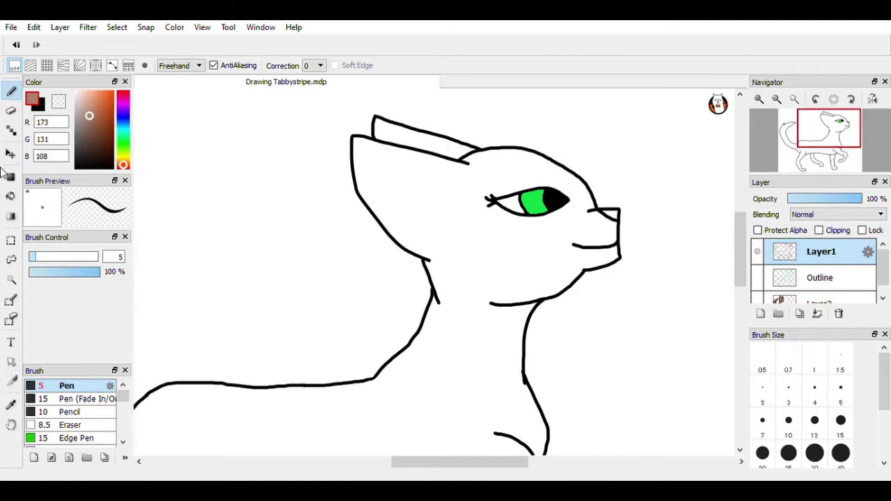
pyautogui.click(10, 196)
pyautogui.click(493, 273)
pyautogui.click(431, 141)
pyautogui.moveTo(742, 224); pyautogui.dragTo(741, 300)
pyautogui.click(478, 348)
pyautogui.click(280, 349)
# Step: Redraw the upper front edge of the far hind leg farther forward and cover the old line with brown
pyautogui.click(760, 81)
pyautogui.moveTo(459, 463); pyautogui.dragTo(442, 463)
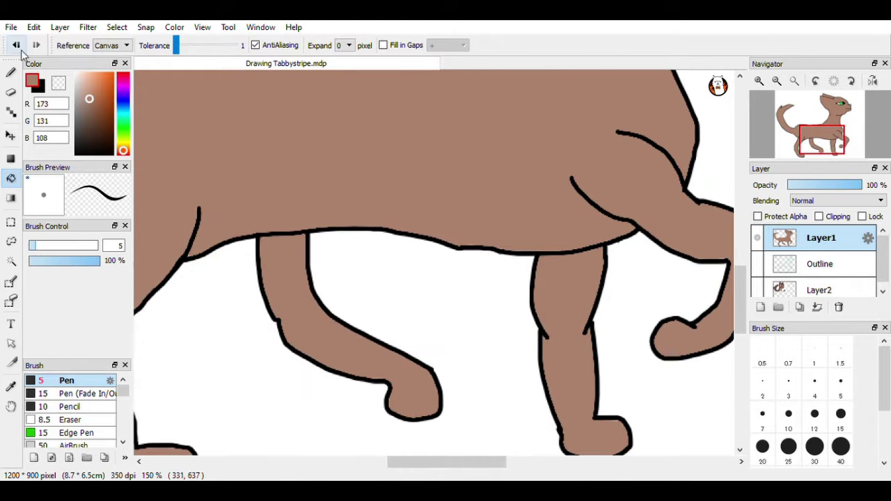
pyautogui.press('b')
pyautogui.keyDown('alt'); pyautogui.click(301, 241); pyautogui.keyUp('alt')
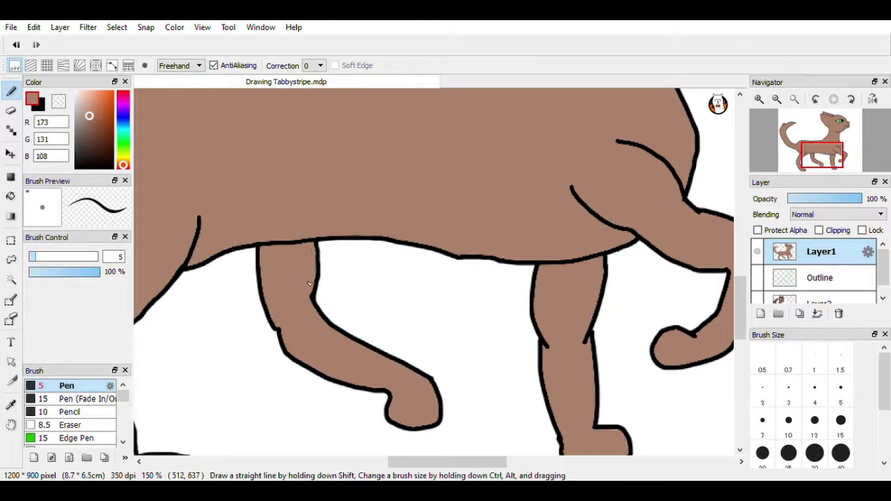
pyautogui.press('x')
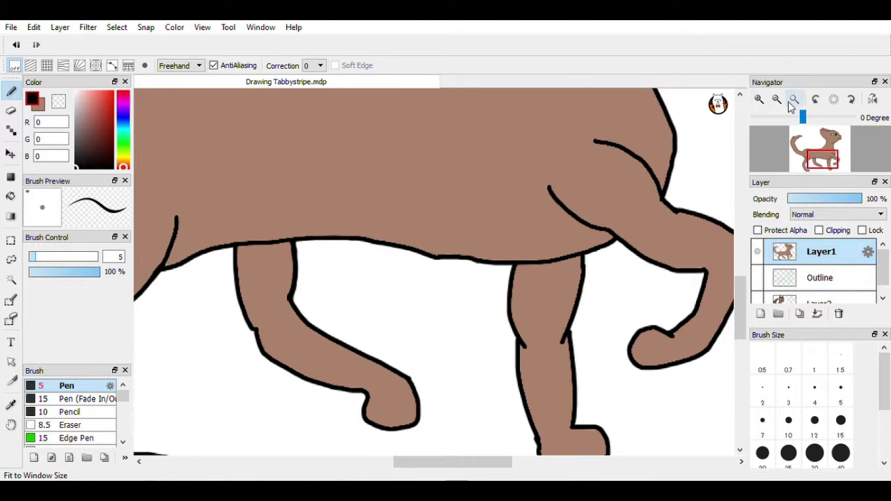
# Step: Sample the muted purple nose colour from Layer2, hide that layer, and fill the cat's nose with RGB 122, 96, 104
pyautogui.click(795, 99)
pyautogui.click(758, 101)
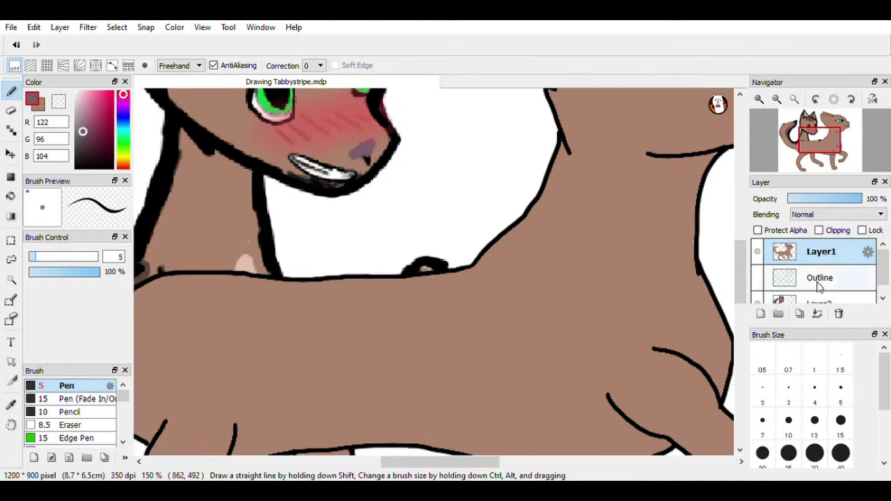
pyautogui.click(757, 302)
pyautogui.moveTo(455, 463); pyautogui.dragTo(517, 466)
pyautogui.moveTo(738, 259); pyautogui.dragTo(735, 210)
pyautogui.click(11, 196)
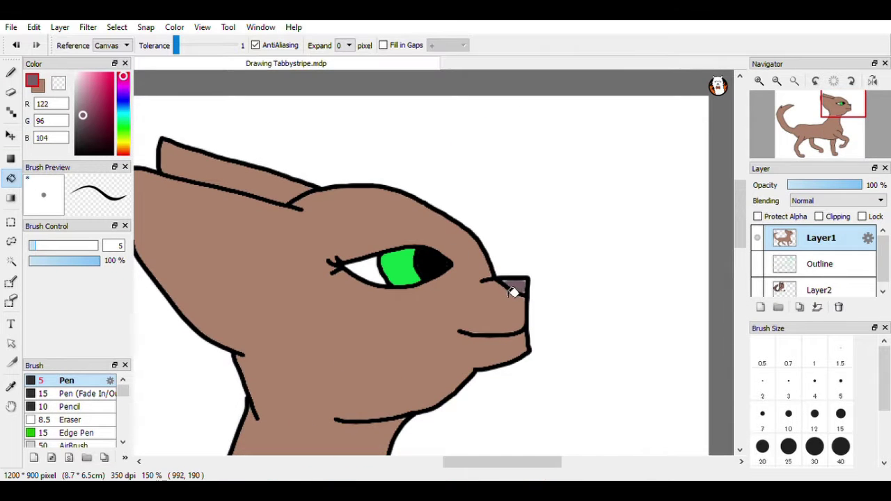
# Step: Colour the white area of the eye with RGB 114, 198, 137 above and RGB 113, 230, 146 below, and blend their border
pyautogui.click(760, 83)
pyautogui.click(760, 82)
pyautogui.click(760, 82)
pyautogui.click(763, 383)
pyautogui.click(12, 73)
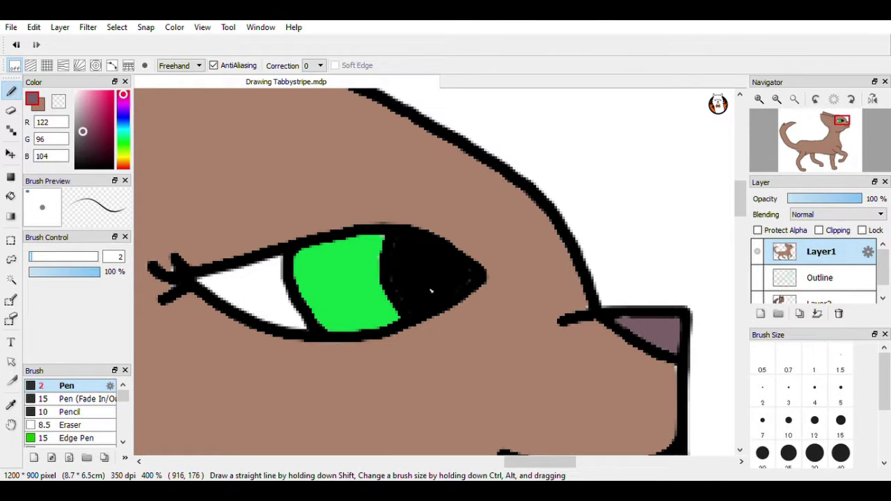
pyautogui.rightClick(360, 268)
pyautogui.click(96, 99)
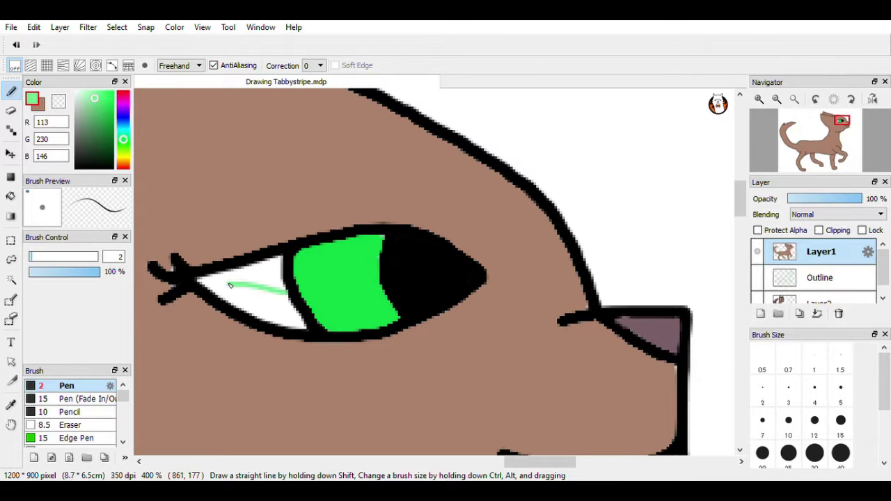
pyautogui.click(11, 196)
pyautogui.click(278, 278)
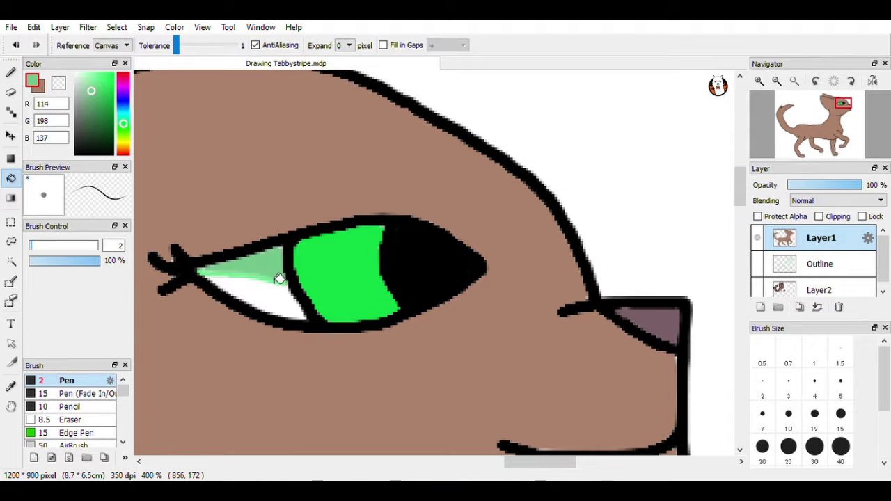
pyautogui.click(281, 313)
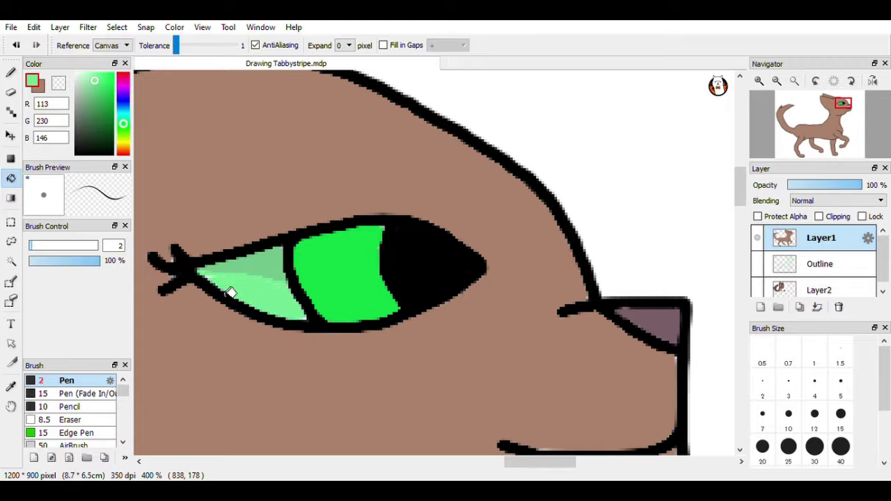
pyautogui.rightClick(272, 274)
pyautogui.press('b')
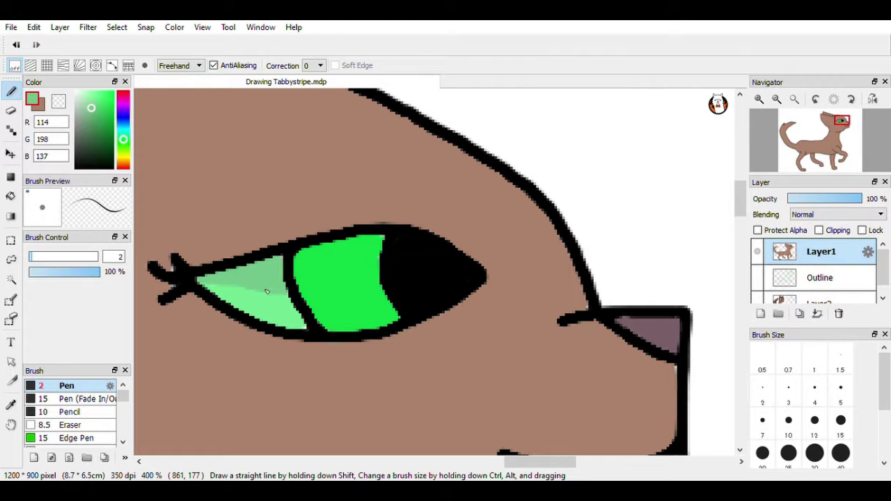
# Step: Add a larger and a smaller white highlight dot to the eye with the Pen at 10 and 7 px
pyautogui.click(75, 92)
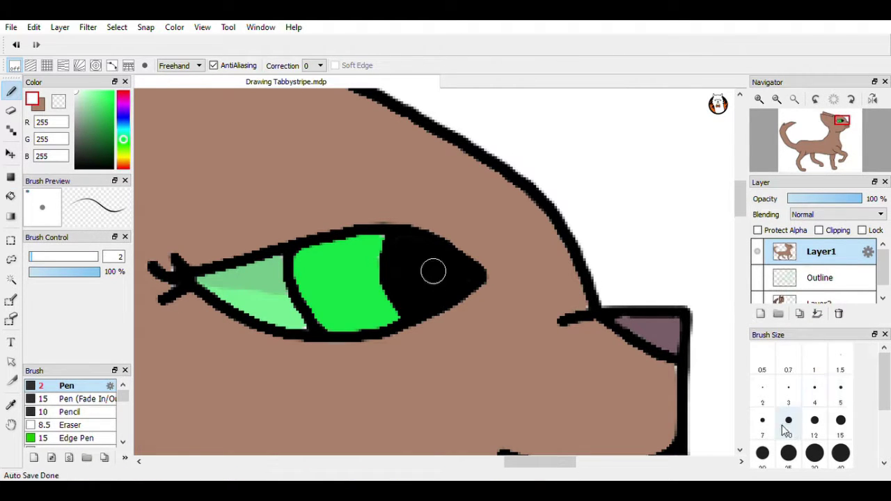
pyautogui.click(763, 421)
pyautogui.moveTo(253, 289); pyautogui.dragTo(326, 289)
pyautogui.click(795, 100)
pyautogui.click(761, 100)
pyautogui.click(762, 100)
pyautogui.click(762, 101)
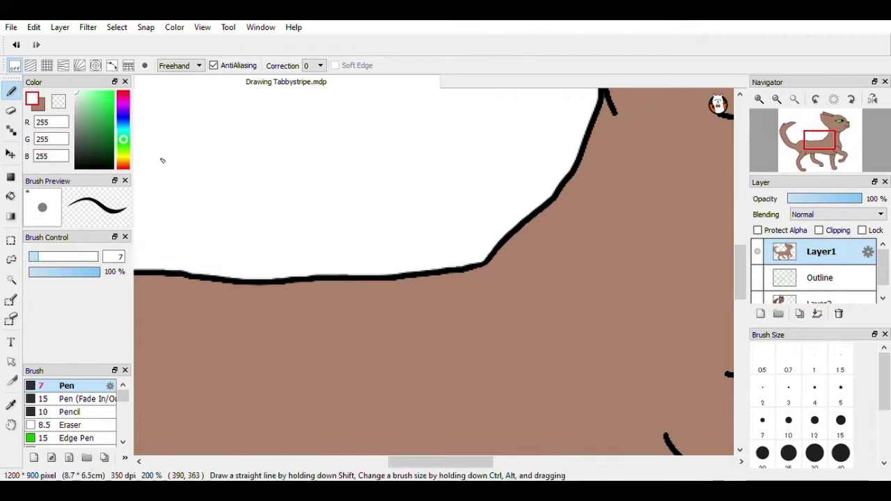
pyautogui.click(15, 45)
pyautogui.moveTo(410, 461); pyautogui.dragTo(478, 462)
pyautogui.moveTo(740, 273); pyautogui.dragTo(737, 224)
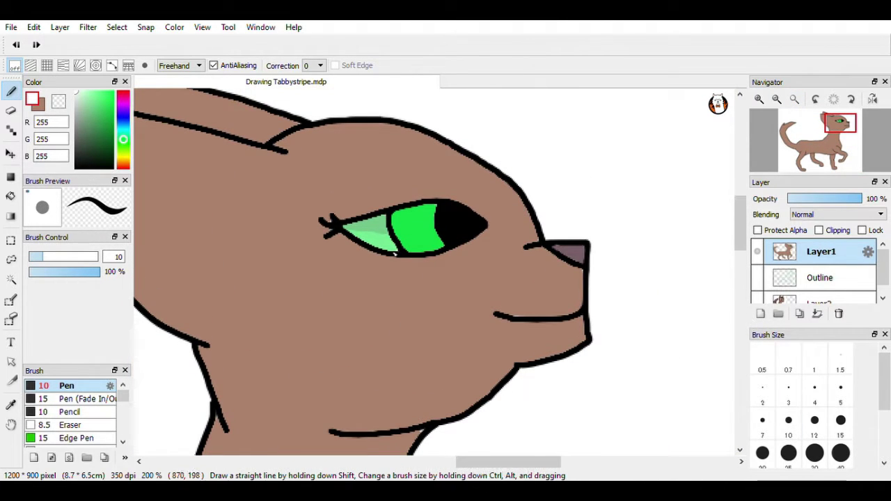
# Step: Sample the dark brown and the light pink inner-ear colour (RGB 226, 193, 175) from Layer2, and hide that layer
pyautogui.click(796, 98)
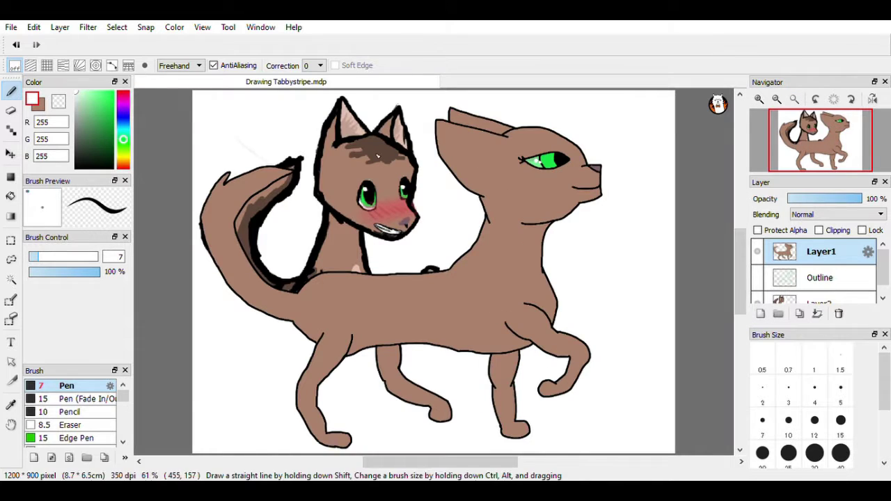
pyautogui.scroll(4, 377, 156)
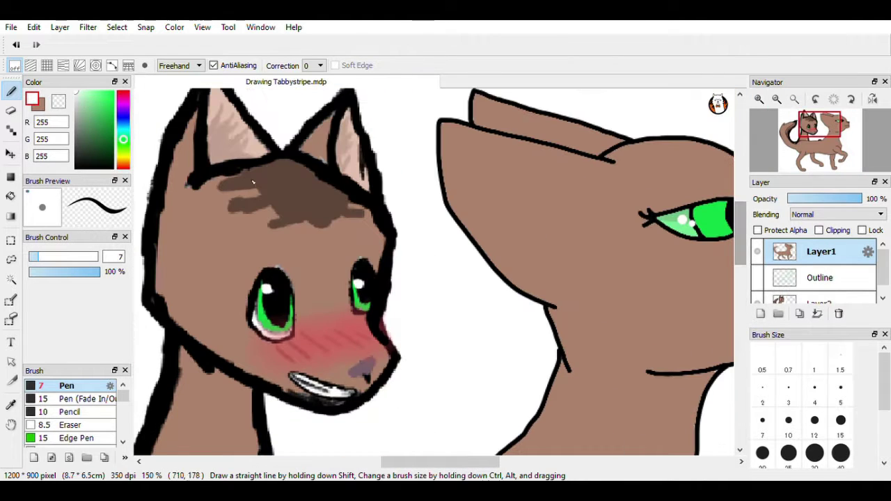
pyautogui.keyDown('alt'); pyautogui.click(285, 192); pyautogui.keyUp('alt')
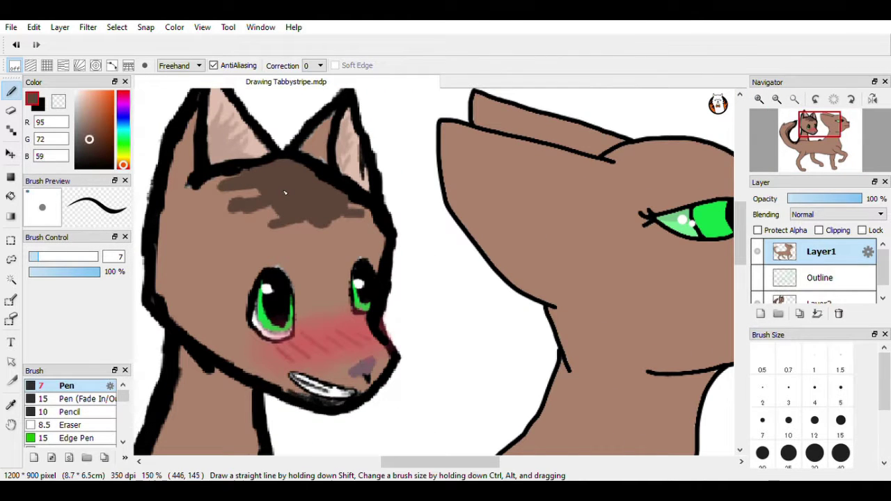
pyautogui.rightClick(218, 103)
pyautogui.click(758, 302)
# Step: Try to draw a black inner-ear line just below the near ear's upper edge
pyautogui.click(760, 102)
pyautogui.click(760, 103)
pyautogui.moveTo(453, 461); pyautogui.dragTo(514, 461)
pyautogui.moveTo(743, 213); pyautogui.dragTo(742, 191)
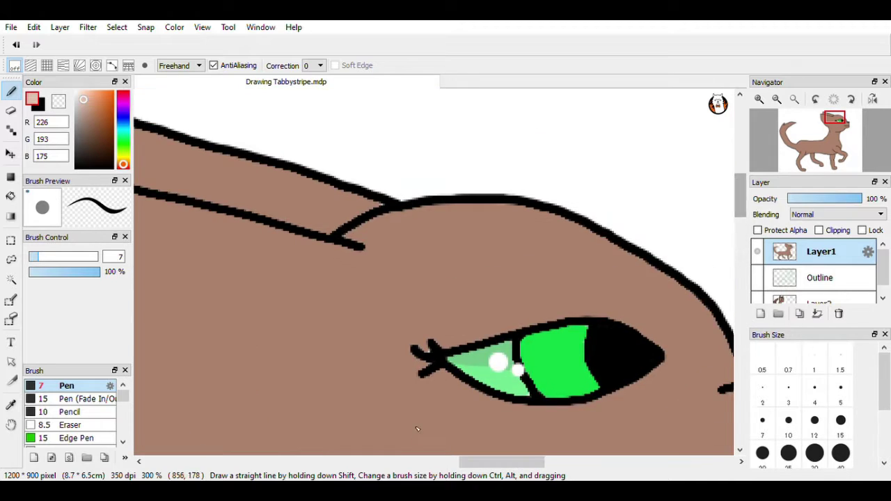
pyautogui.moveTo(498, 463); pyautogui.dragTo(469, 463)
pyautogui.click(39, 108)
pyautogui.moveTo(296, 190)
pyautogui.mouseDown()
pyautogui.moveTo(454, 313)
pyautogui.moveTo(534, 252)
pyautogui.mouseUp()
pyautogui.click(16, 45)
pyautogui.click(841, 392)
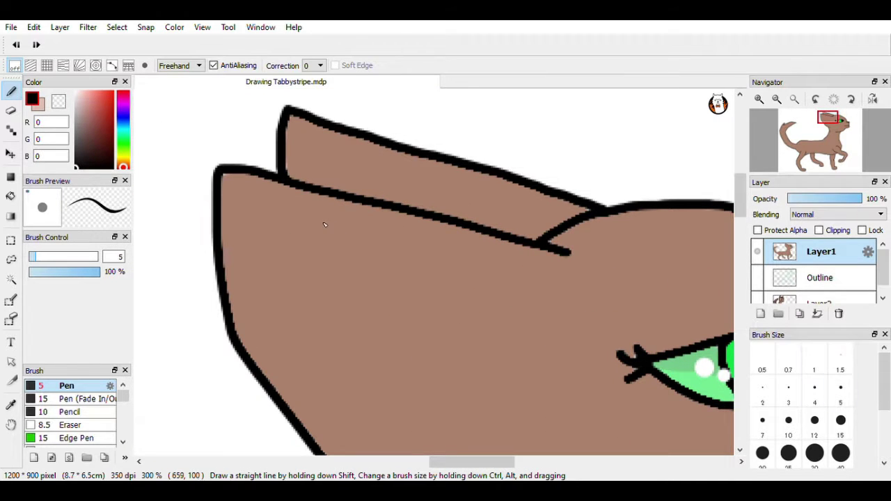
pyautogui.moveTo(291, 186); pyautogui.dragTo(545, 252)
pyautogui.hotkey('ctrl', 'z')
# Step: Draw a curved black inner-ear line from the near ear's tip to its base and clean up where it joins
pyautogui.moveTo(230, 175)
pyautogui.mouseDown()
pyautogui.moveTo(319, 308)
pyautogui.moveTo(499, 235)
pyautogui.moveTo(412, 272)
pyautogui.moveTo(536, 236)
pyautogui.moveTo(525, 237)
pyautogui.moveTo(564, 245)
pyautogui.mouseUp()
pyautogui.click(16, 45)
pyautogui.click(40, 107)
pyautogui.rightClick(527, 224)
pyautogui.keyDown('alt'); pyautogui.click(523, 239); pyautogui.keyUp('alt')
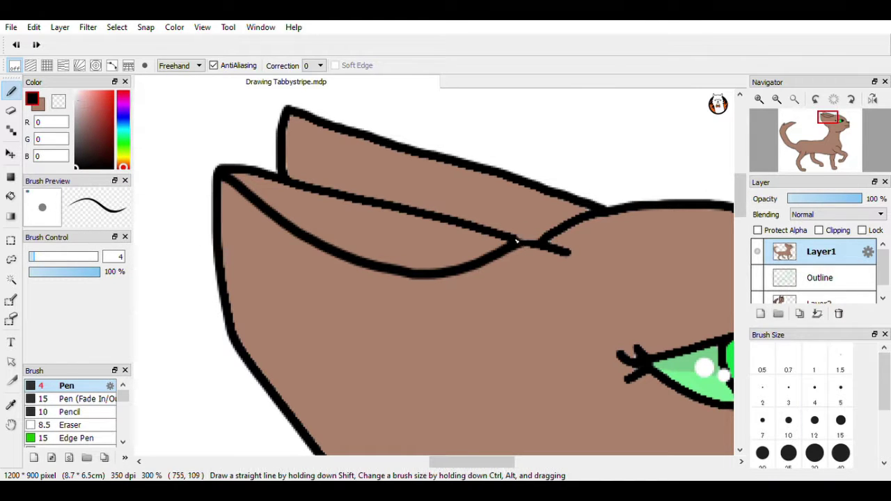
pyautogui.click(840, 390)
# Step: Fill the near ear's inner area with light pink and shade its lower part with jagged strokes in RGB 192, 161, 145
pyautogui.rightClick(296, 268)
pyautogui.moveTo(445, 466); pyautogui.dragTo(487, 463)
pyautogui.click(11, 197)
pyautogui.click(633, 234)
pyautogui.rightClick(395, 232)
pyautogui.press('b')
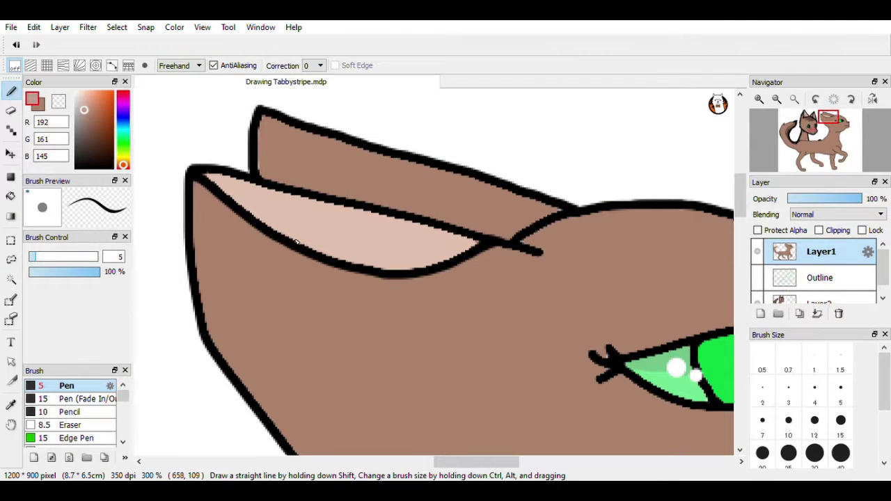
pyautogui.moveTo(373, 239); pyautogui.dragTo(448, 258)
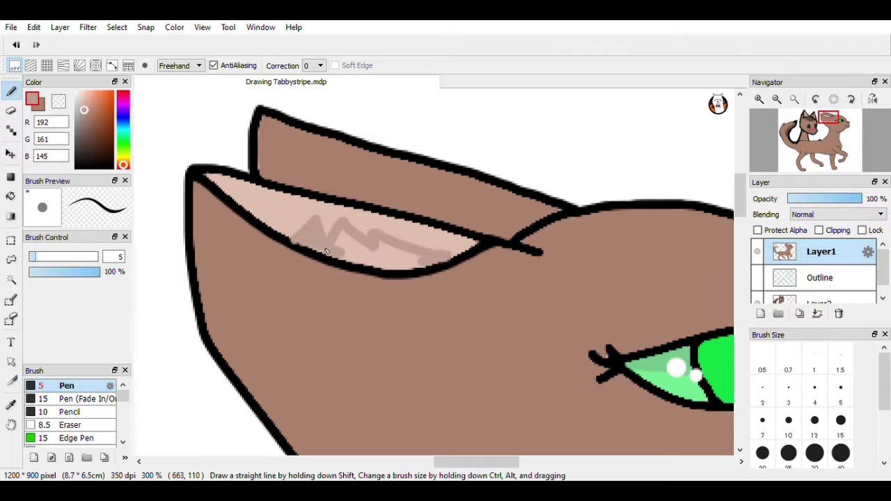
pyautogui.moveTo(374, 254); pyautogui.dragTo(350, 245)
# Step: Retouch the lower inner-ear outline in black with the Pen at 4 px
pyautogui.rightClick(255, 225)
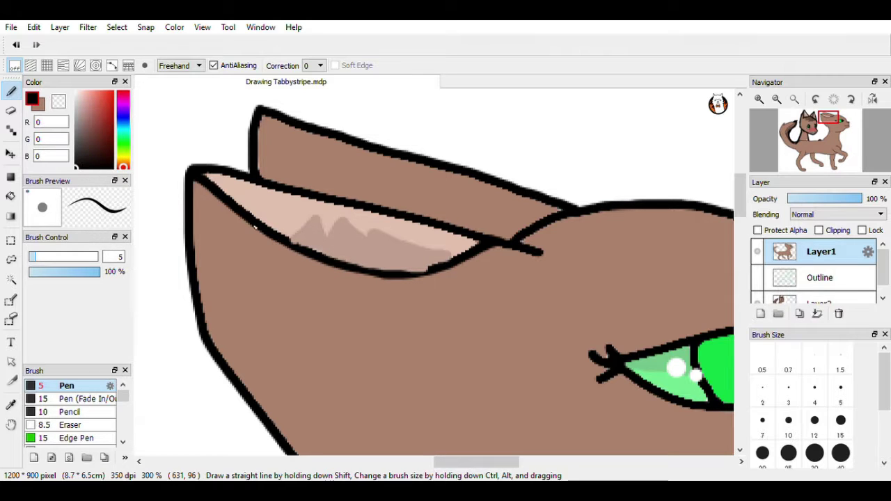
pyautogui.moveTo(283, 243)
pyautogui.mouseDown()
pyautogui.moveTo(401, 278)
pyautogui.moveTo(452, 267)
pyautogui.mouseUp()
pyautogui.click(16, 45)
pyautogui.click(813, 403)
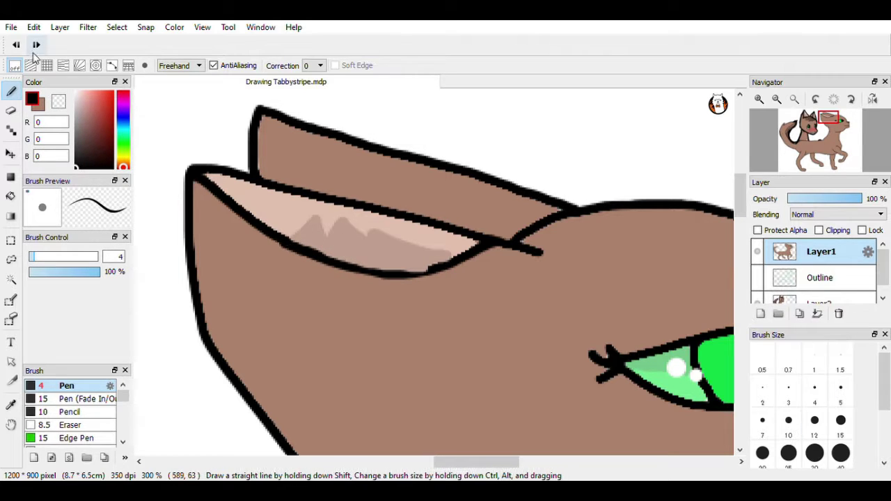
pyautogui.click(16, 45)
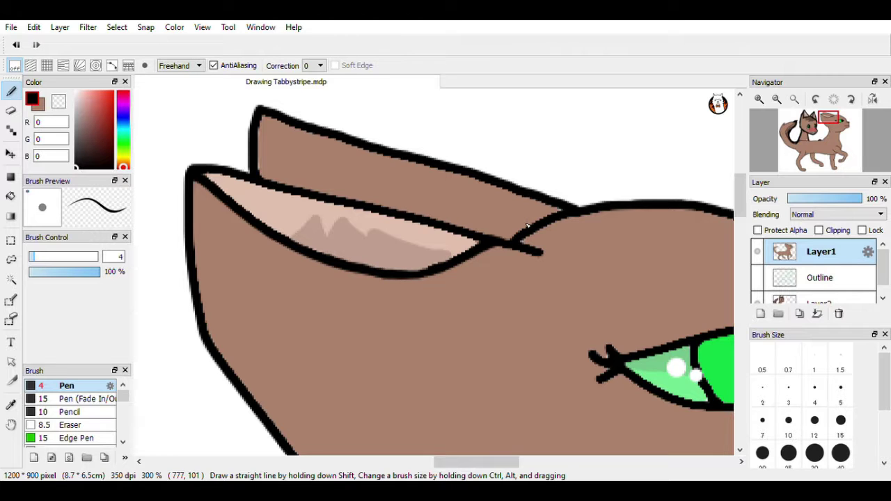
# Step: Undo the near ear's inner outline, pink fill and shading
pyautogui.click(25, 47)
pyautogui.click(24, 48)
pyautogui.click(25, 49)
pyautogui.click(25, 48)
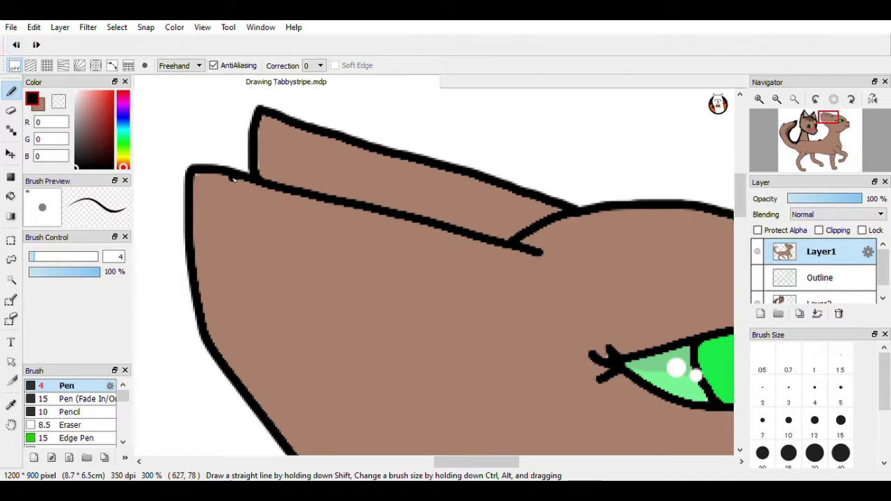
# Step: Draw a closed triangular inner-ear outline in black inside the near ear with the Pen at 4 px
pyautogui.moveTo(743, 199); pyautogui.dragTo(743, 215)
pyautogui.moveTo(251, 113)
pyautogui.mouseDown()
pyautogui.moveTo(388, 307)
pyautogui.moveTo(252, 92)
pyautogui.mouseUp()
pyautogui.scroll(2, 724, 195)
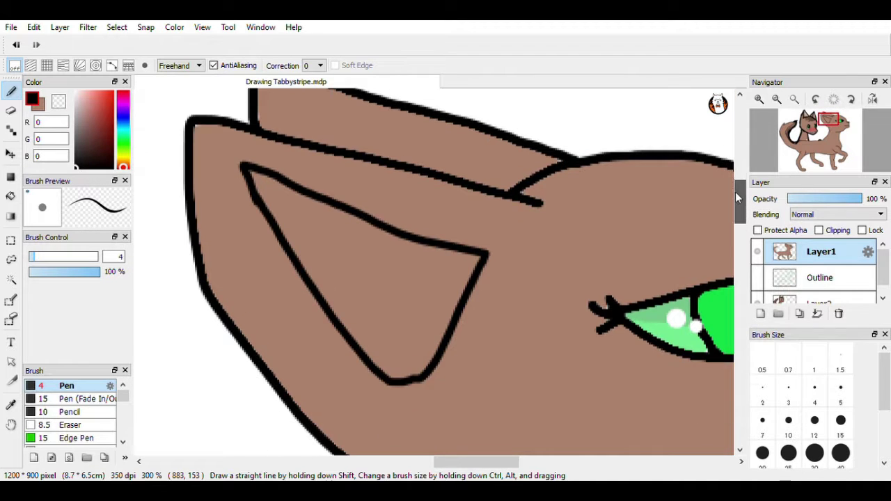
pyautogui.scroll(2, 740, 195)
pyautogui.hotkey('ctrl', 'z')
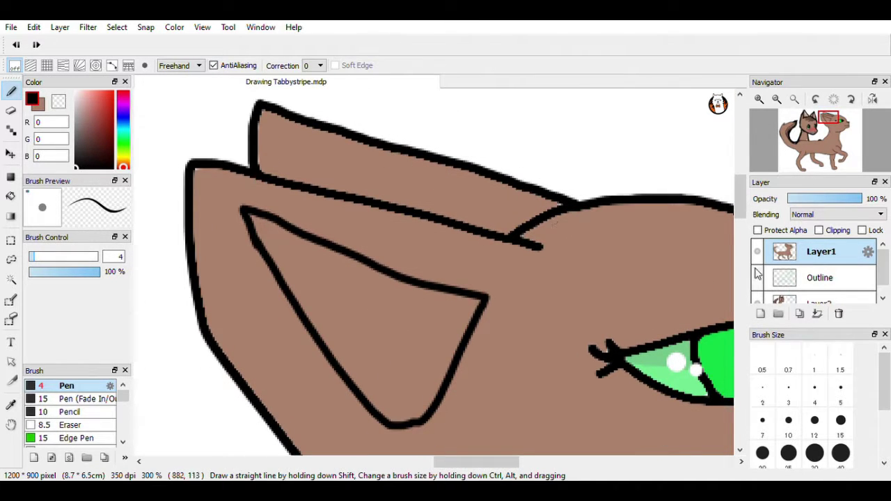
# Step: Sample the light pink inner-ear colour from Layer2 and fill the triangular inner ear with it
pyautogui.moveTo(489, 463)
pyautogui.mouseDown()
pyautogui.moveTo(395, 463)
pyautogui.moveTo(444, 462)
pyautogui.mouseUp()
pyautogui.rightClick(409, 209)
pyautogui.click(11, 197)
pyautogui.click(452, 333)
# Step: Shade the lower part of the inner ear with a jagged fur edge in RGB 192, 161, 145 and fill it
pyautogui.rightClick(300, 167)
pyautogui.click(11, 72)
pyautogui.moveTo(319, 289)
pyautogui.mouseDown()
pyautogui.moveTo(341, 259)
pyautogui.moveTo(427, 301)
pyautogui.moveTo(474, 357)
pyautogui.mouseUp()
pyautogui.press('g')
pyautogui.click(376, 314)
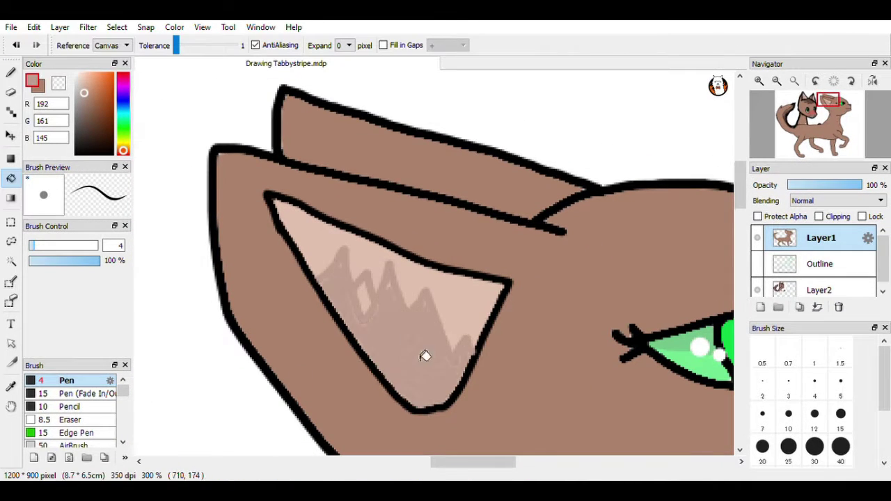
# Step: Sample the dark brown head marking colour (RGB 95, 72, 59) from Layer2 and hide that layer
pyautogui.click(796, 84)
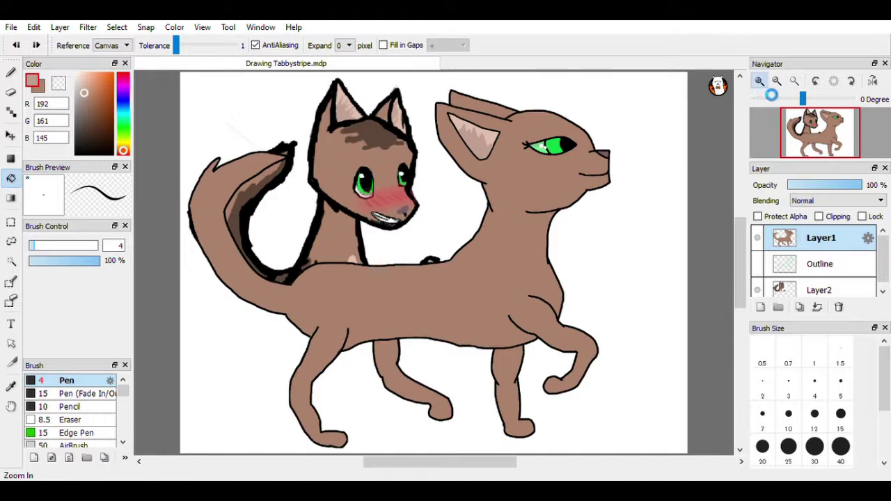
pyautogui.click(761, 83)
pyautogui.click(761, 83)
pyautogui.moveTo(739, 278); pyautogui.dragTo(728, 237)
pyautogui.rightClick(317, 165)
pyautogui.click(10, 73)
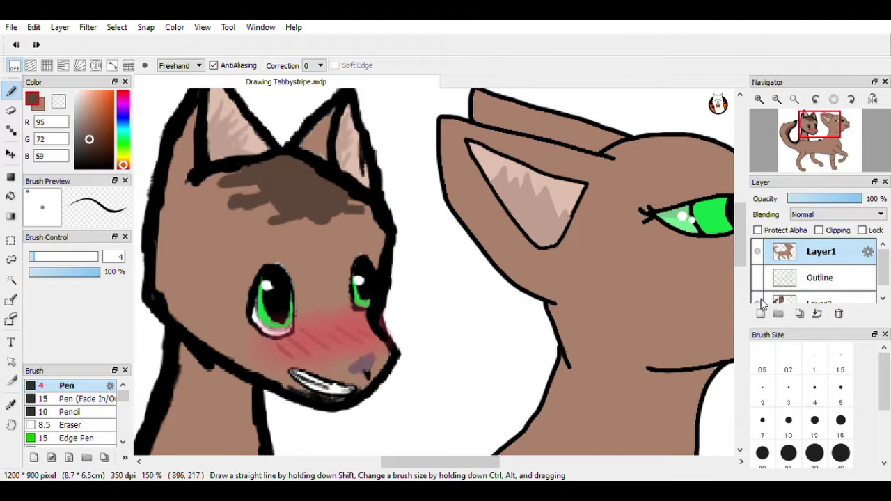
pyautogui.click(759, 301)
# Step: Draw a zigzag dark brown outline across the top of the cat's head, from the ear base to the forehead
pyautogui.moveTo(452, 462); pyautogui.dragTo(499, 463)
pyautogui.moveTo(740, 240); pyautogui.dragTo(739, 226)
pyautogui.click(759, 99)
pyautogui.click(759, 100)
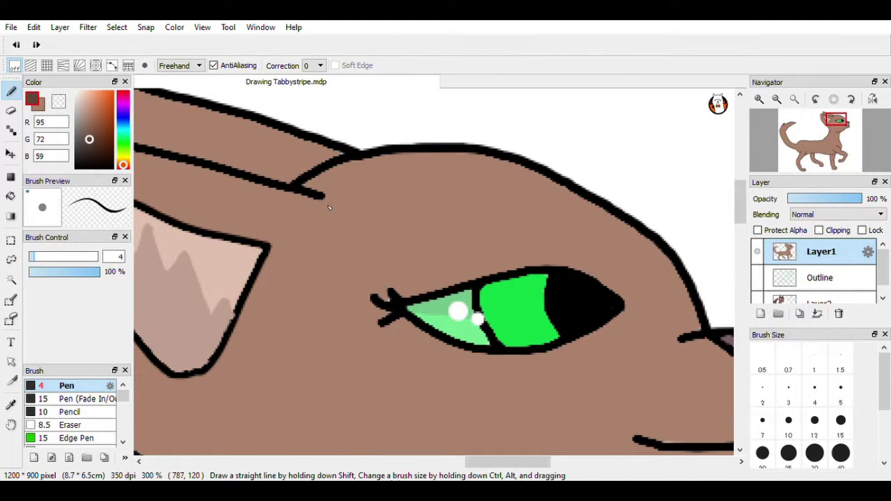
pyautogui.moveTo(329, 207)
pyautogui.mouseDown()
pyautogui.moveTo(364, 224)
pyautogui.moveTo(455, 194)
pyautogui.moveTo(550, 180)
pyautogui.mouseUp()
pyautogui.click(798, 99)
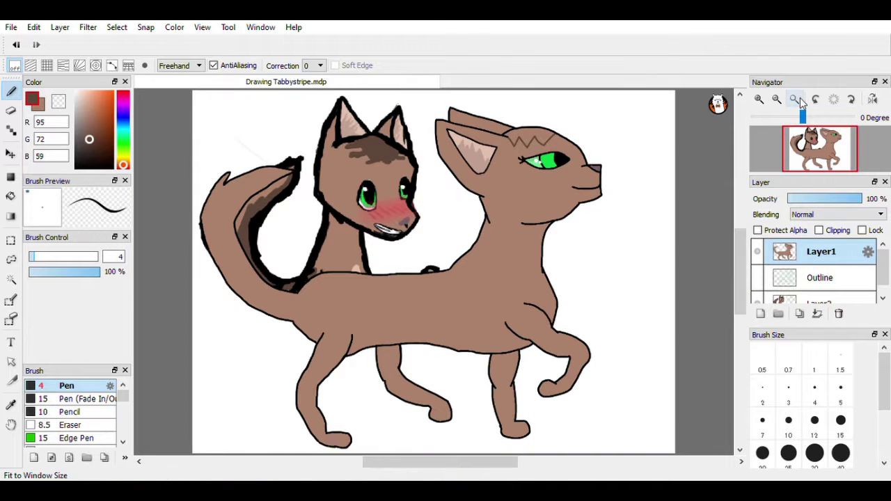
pyautogui.click(16, 45)
# Step: Fill the zigzag marking on top of the head with dark brown and refine its jagged edges with the Pen
pyautogui.click(759, 101)
pyautogui.click(759, 101)
pyautogui.click(759, 101)
pyautogui.moveTo(447, 463); pyautogui.dragTo(507, 463)
pyautogui.moveTo(738, 294); pyautogui.dragTo(720, 235)
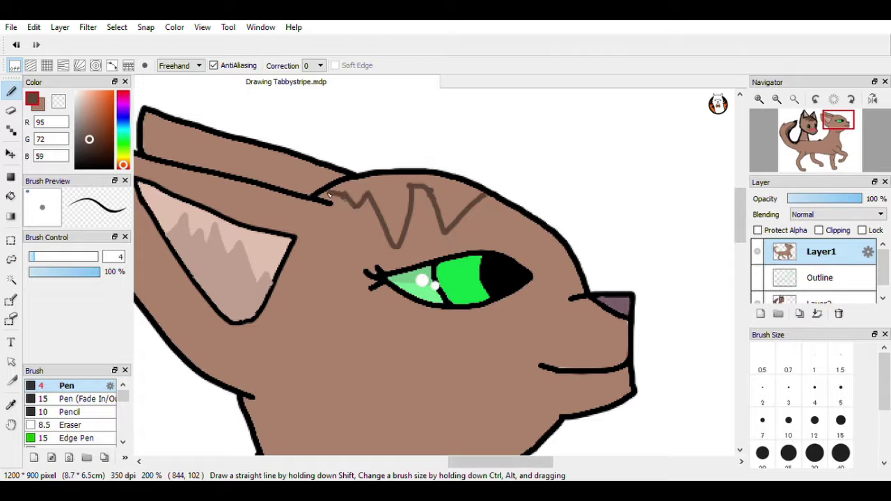
pyautogui.click(11, 197)
pyautogui.click(398, 187)
pyautogui.click(7, 73)
pyautogui.moveTo(430, 193); pyautogui.dragTo(415, 185)
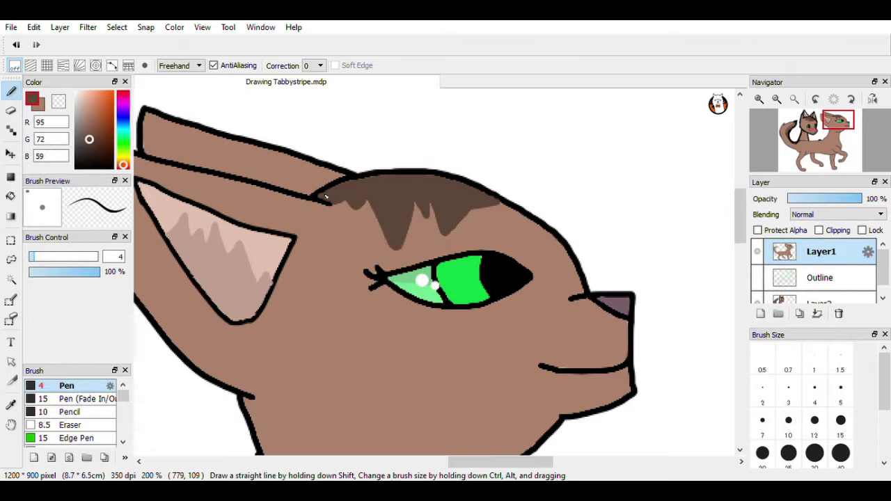
# Step: Sample the light pink chest colour (RGB 226, 193, 175) from Layer2 and hide that layer
pyautogui.moveTo(460, 464); pyautogui.dragTo(380, 465)
pyautogui.moveTo(739, 224); pyautogui.dragTo(739, 278)
pyautogui.moveTo(439, 463); pyautogui.dragTo(401, 463)
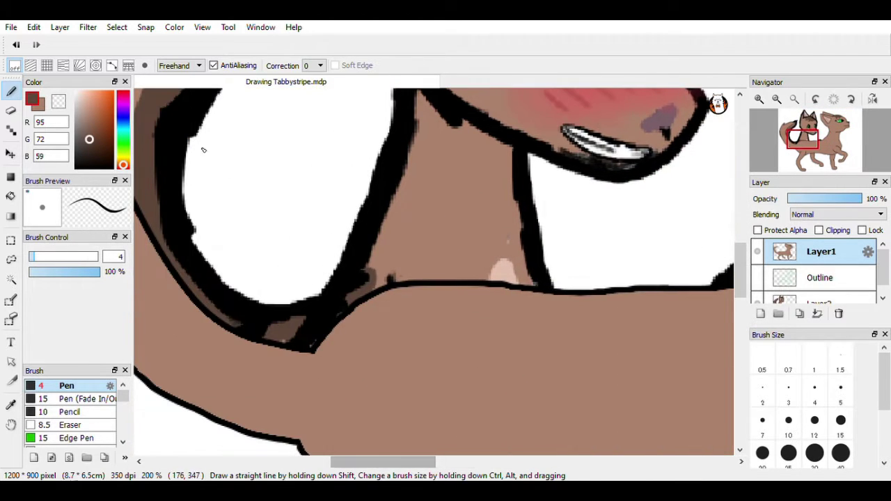
pyautogui.click(42, 107)
pyautogui.rightClick(509, 270)
pyautogui.click(758, 253)
pyautogui.click(758, 253)
pyautogui.click(758, 300)
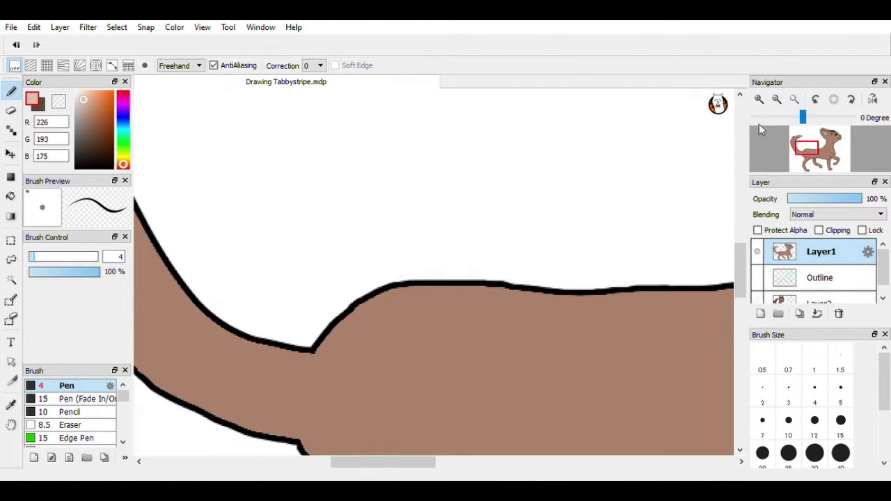
# Step: Switch back to dark brown (RGB 95, 72, 59) and outline a stripe along the tail's inner edge down to the rump
pyautogui.click(777, 99)
pyautogui.click(796, 101)
pyautogui.click(42, 106)
pyautogui.click(760, 100)
pyautogui.click(759, 100)
pyautogui.click(759, 99)
pyautogui.moveTo(426, 465); pyautogui.dragTo(329, 465)
pyautogui.moveTo(742, 295); pyautogui.dragTo(743, 268)
pyautogui.moveTo(483, 124)
pyautogui.mouseDown()
pyautogui.moveTo(344, 242)
pyautogui.moveTo(345, 409)
pyautogui.moveTo(352, 449)
pyautogui.mouseUp()
pyautogui.moveTo(740, 235); pyautogui.dragTo(740, 266)
pyautogui.moveTo(363, 252)
pyautogui.mouseDown()
pyautogui.moveTo(376, 275)
pyautogui.moveTo(607, 357)
pyautogui.moveTo(666, 326)
pyautogui.mouseUp()
# Step: Outline a dark brown band along the cat's back with pointed stripes down the side, continuing up the neck
pyautogui.moveTo(381, 462); pyautogui.dragTo(446, 461)
pyautogui.moveTo(300, 328)
pyautogui.mouseDown()
pyautogui.moveTo(373, 345)
pyautogui.moveTo(597, 318)
pyautogui.mouseUp()
pyautogui.moveTo(453, 336)
pyautogui.mouseDown()
pyautogui.moveTo(460, 410)
pyautogui.moveTo(524, 342)
pyautogui.mouseUp()
pyautogui.moveTo(415, 462); pyautogui.dragTo(476, 462)
pyautogui.moveTo(251, 319); pyautogui.dragTo(385, 266)
pyautogui.moveTo(252, 321)
pyautogui.mouseDown()
pyautogui.moveTo(254, 337)
pyautogui.moveTo(349, 283)
pyautogui.mouseUp()
pyautogui.moveTo(385, 266)
pyautogui.mouseDown()
pyautogui.moveTo(411, 300)
pyautogui.moveTo(466, 147)
pyautogui.mouseUp()
# Step: Fill the outlined back band, neck marking and pointed side stripes with dark brown
pyautogui.press('g')
pyautogui.click(453, 258)
pyautogui.click(313, 314)
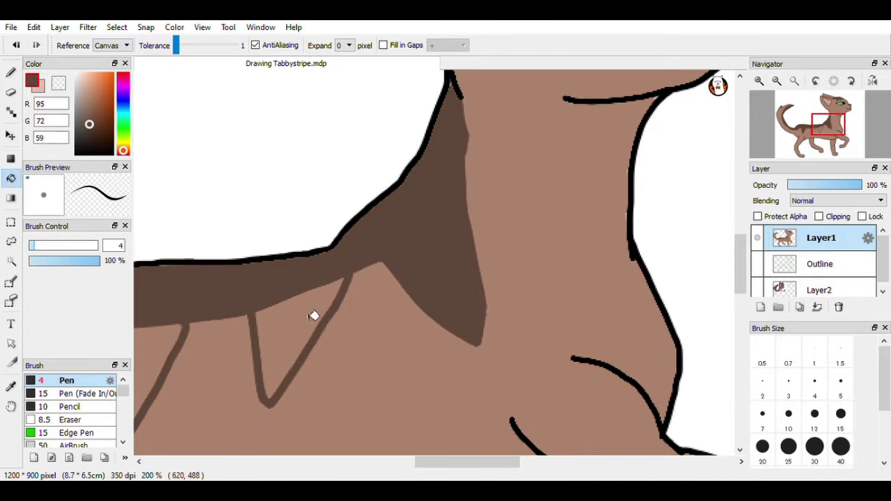
pyautogui.click(529, 365)
# Step: Widen and smooth the outer edge of the dark brown tail stripe with the Pen at 4 px
pyautogui.moveTo(446, 463); pyautogui.dragTo(342, 466)
pyautogui.moveTo(741, 265); pyautogui.dragTo(740, 242)
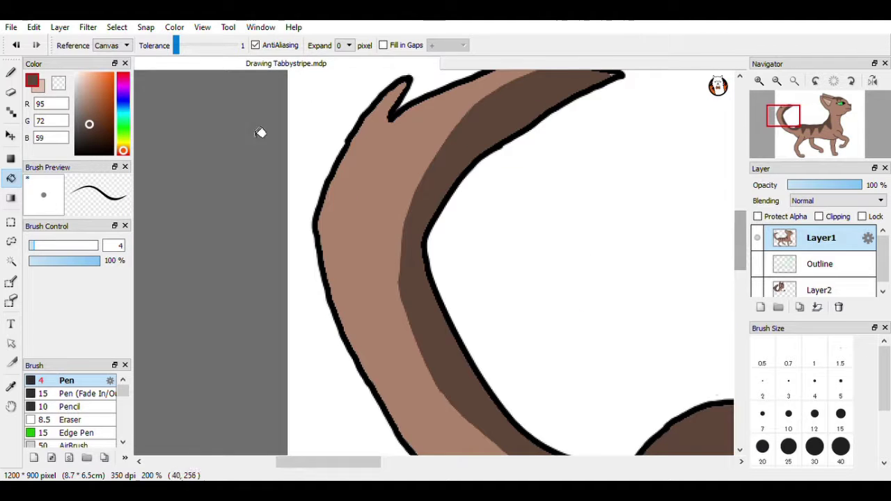
pyautogui.click(10, 73)
pyautogui.moveTo(460, 130); pyautogui.dragTo(414, 220)
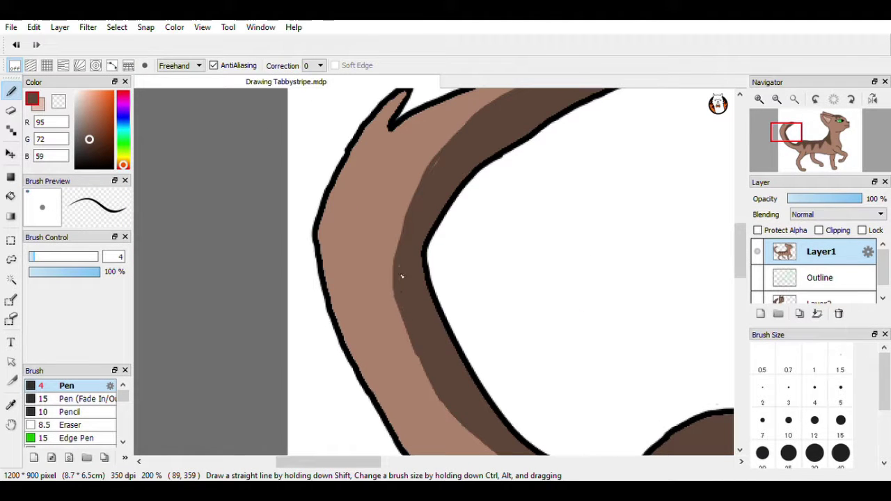
pyautogui.scroll(-4, 445, 164)
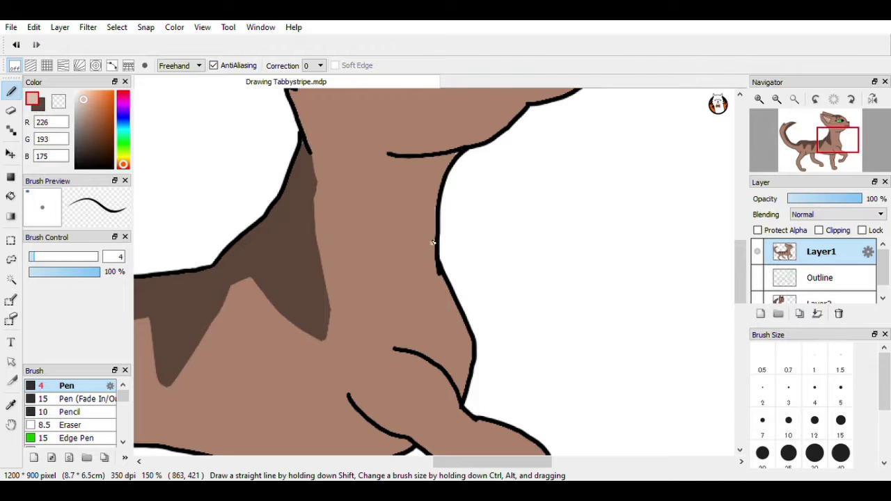
# Step: Outline a jagged fur patch on the chest and a curved patch on the belly in light pink-beige (RGB 226, 193, 175), and fill both
pyautogui.scroll(-2, 408, 351)
pyautogui.moveTo(366, 354); pyautogui.dragTo(257, 385)
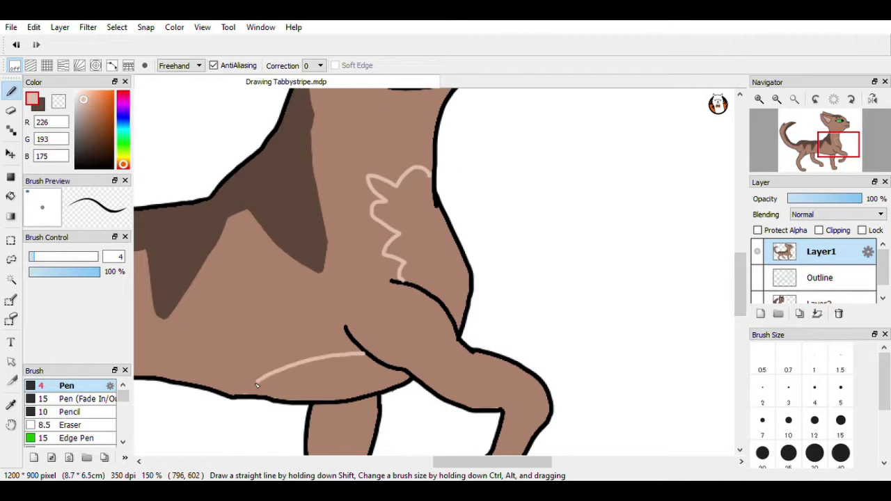
pyautogui.press('g')
pyautogui.click(397, 221)
pyautogui.click(281, 378)
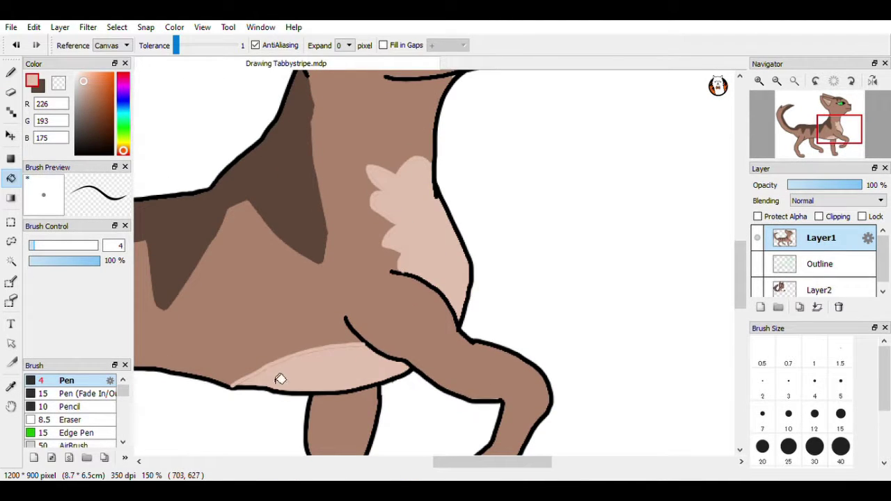
# Step: Smooth the belly patch's upper edge with the Pen at 4 px and change the dark brown drawing colour to black
pyautogui.click(11, 70)
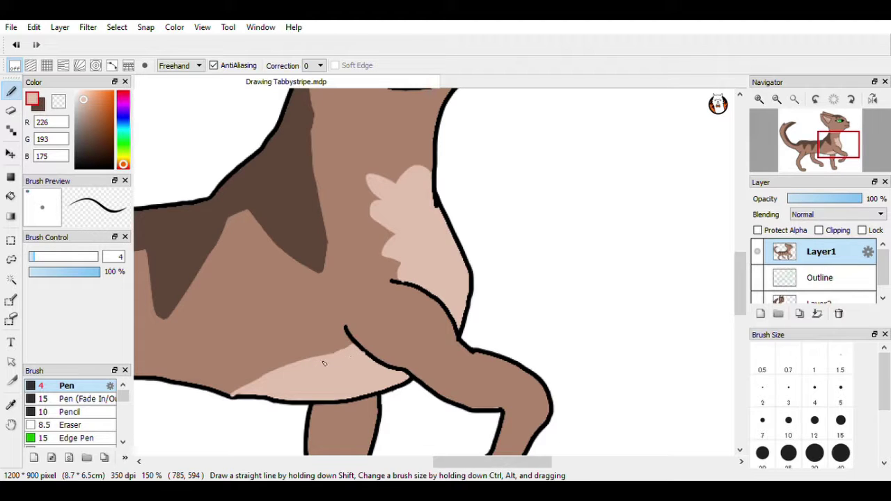
pyautogui.moveTo(89, 139); pyautogui.dragTo(76, 168)
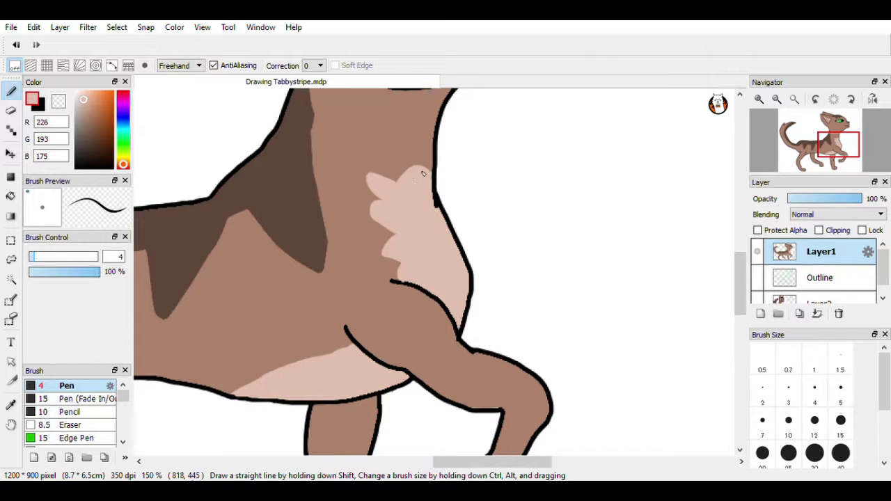
# Step: Examine the whole cat and the inner ear and neck close up for spots that still need colouring
pyautogui.moveTo(481, 462); pyautogui.dragTo(345, 468)
pyautogui.click(796, 100)
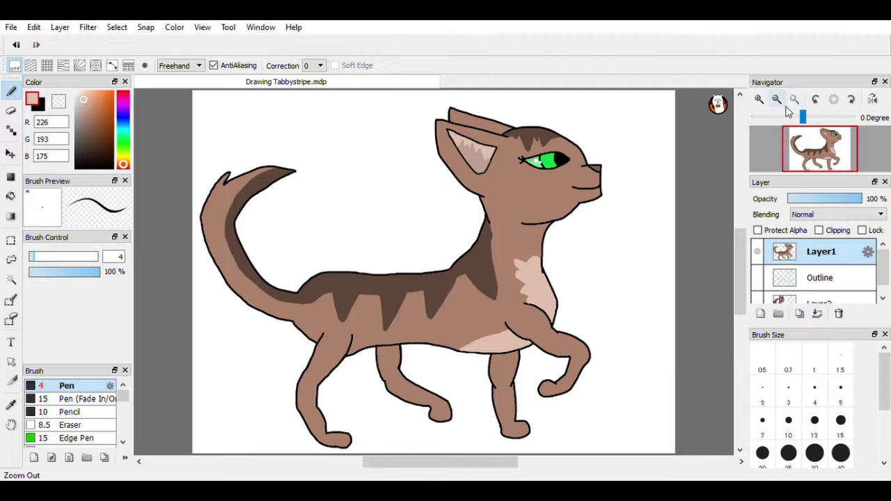
pyautogui.click(760, 100)
pyautogui.click(761, 101)
pyautogui.click(761, 101)
pyautogui.moveTo(739, 264); pyautogui.dragTo(738, 221)
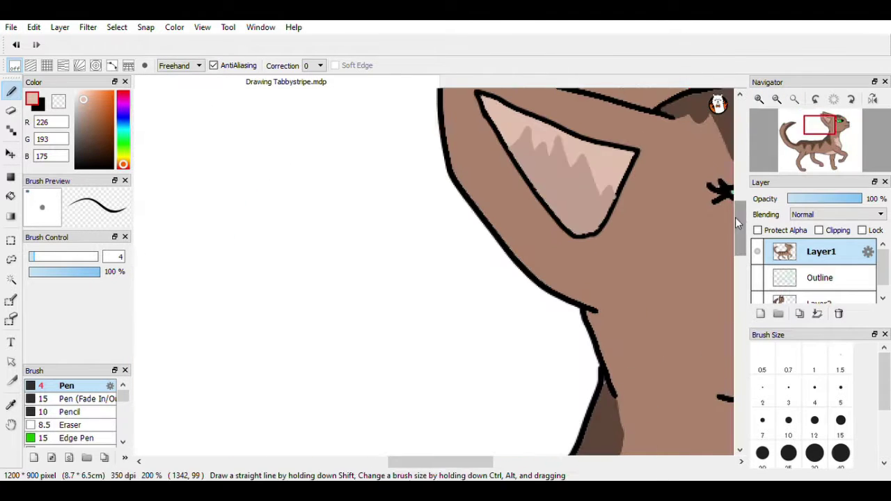
pyautogui.scroll(-2, 696, 251)
pyautogui.click(798, 99)
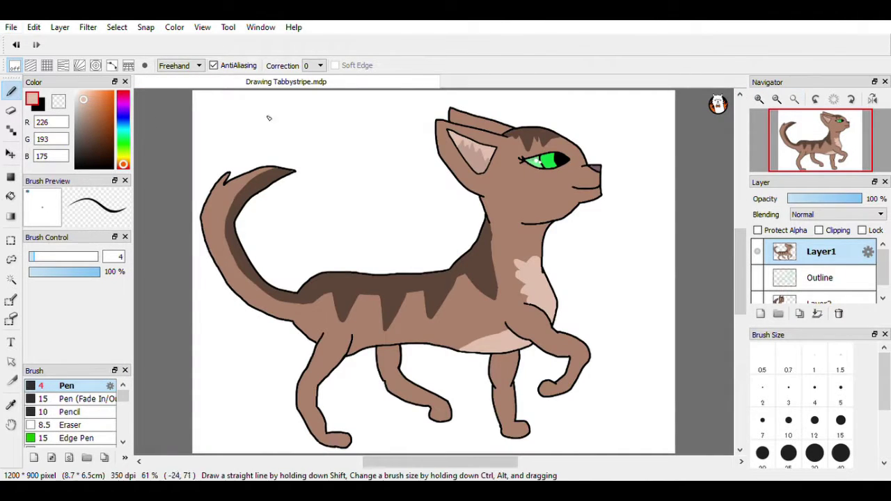